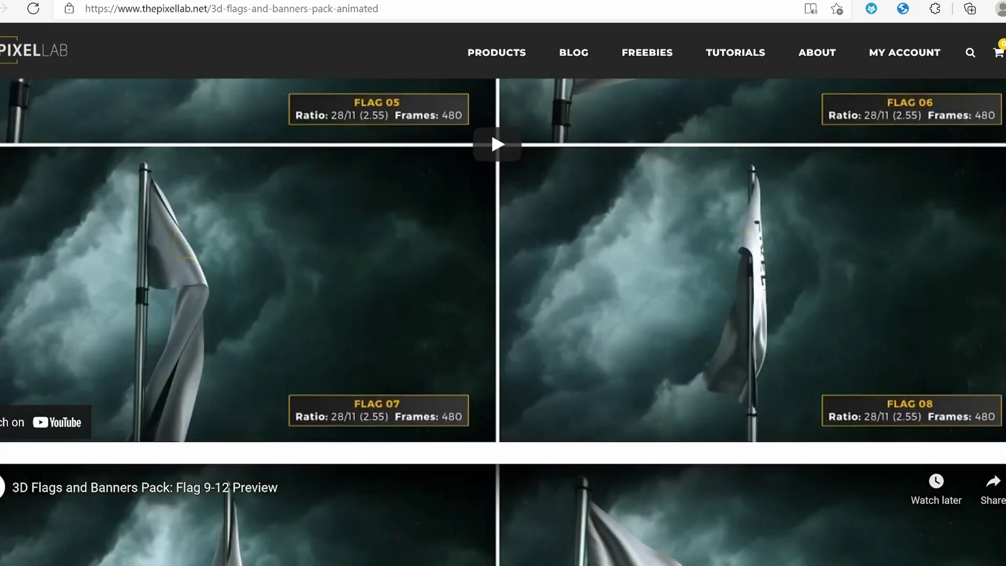
Look through the flag and banner previews on the 3D Flags and Banners Pack product page.
scroll(503, 315, "down", 10)
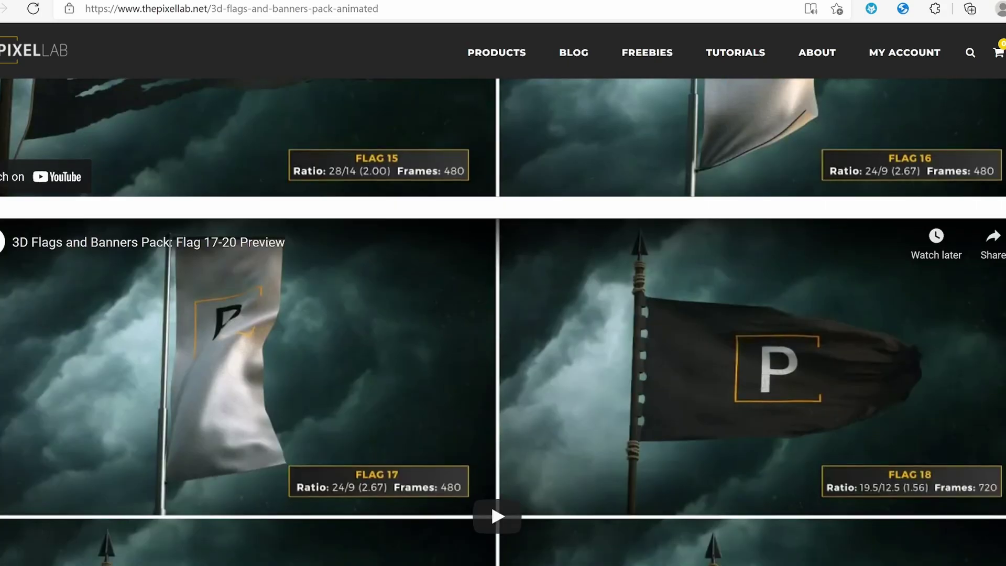
scroll(503, 314, "down", 15)
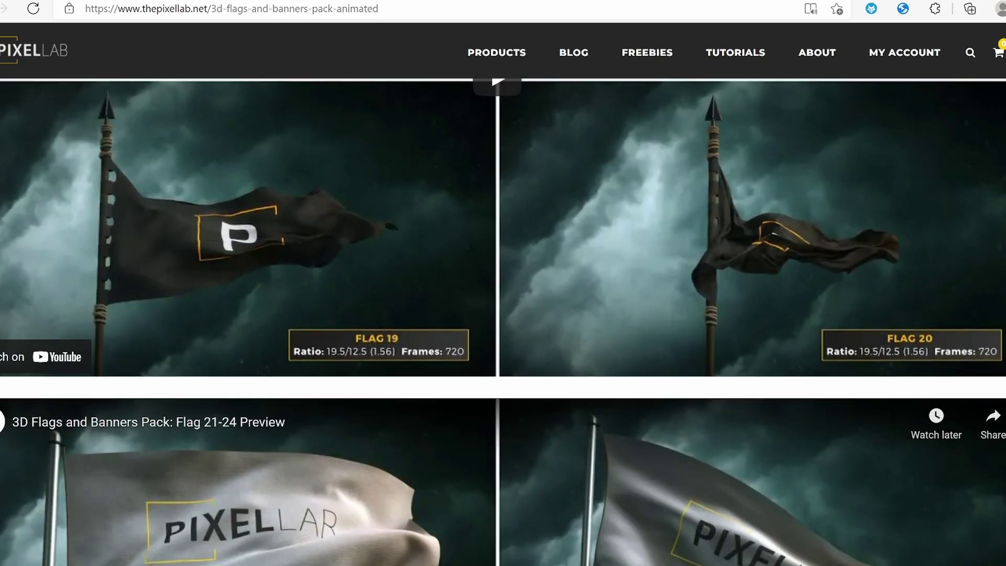
scroll(503, 314, "down", 10)
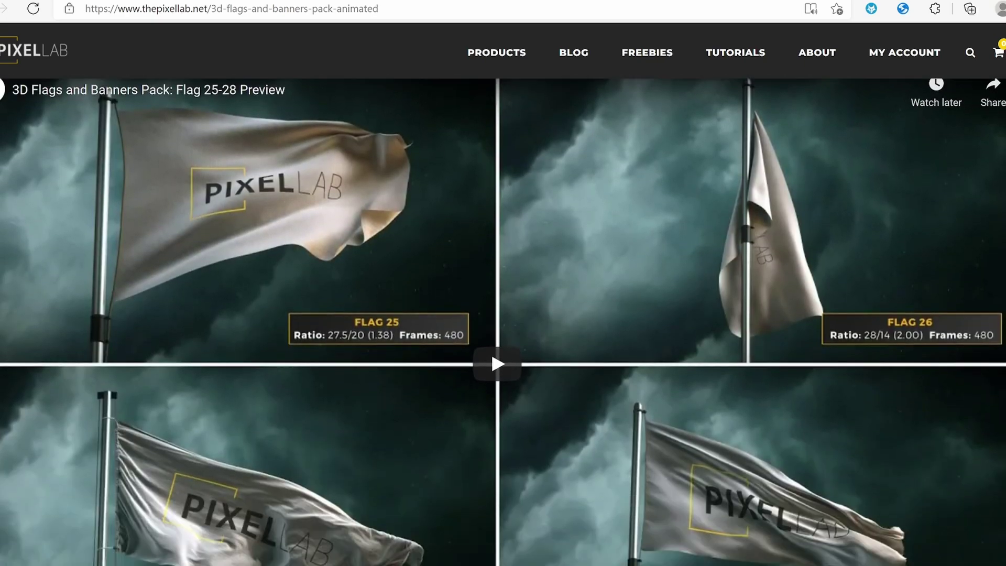
scroll(503, 314, "down", 6)
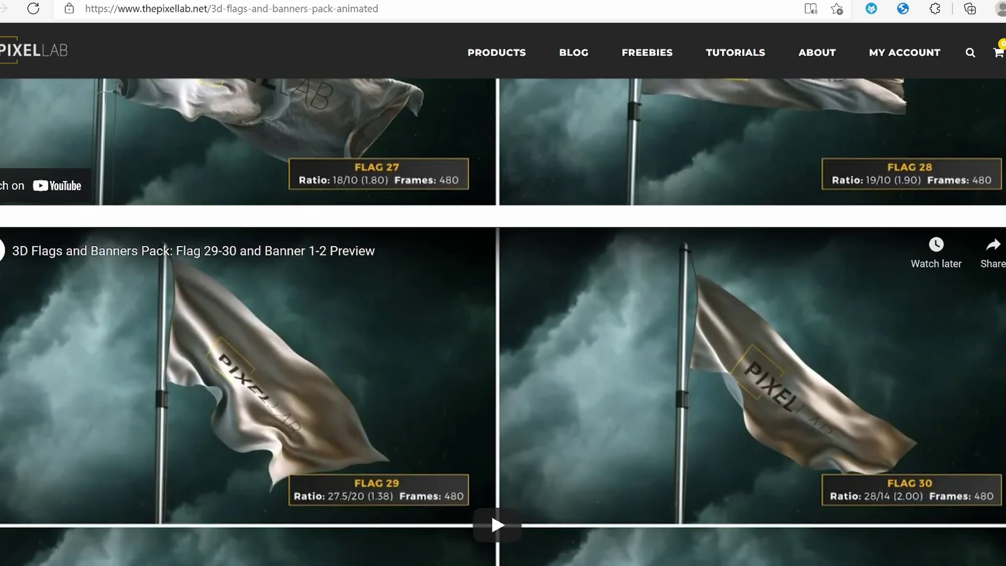
scroll(503, 314, "down", 5)
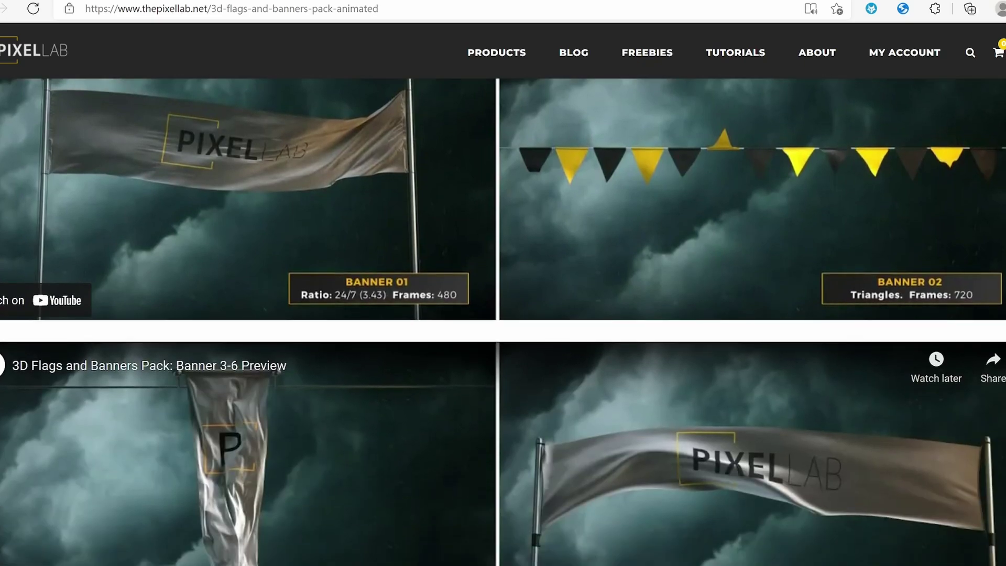
scroll(504, 314, "down", 14)
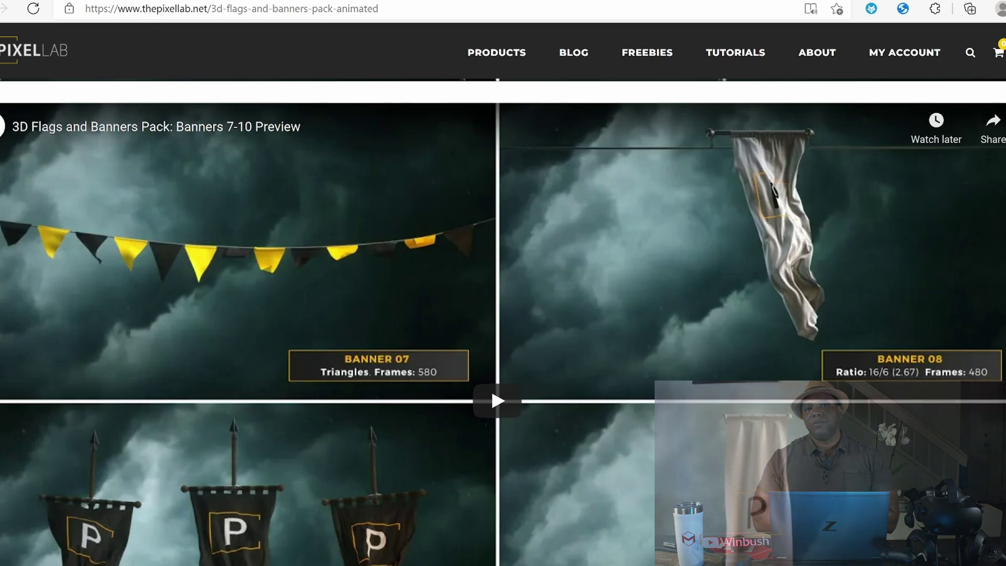
scroll(715, 325, "up", 4)
scroll(729, 346, "down", 3)
scroll(741, 359, "up", 6)
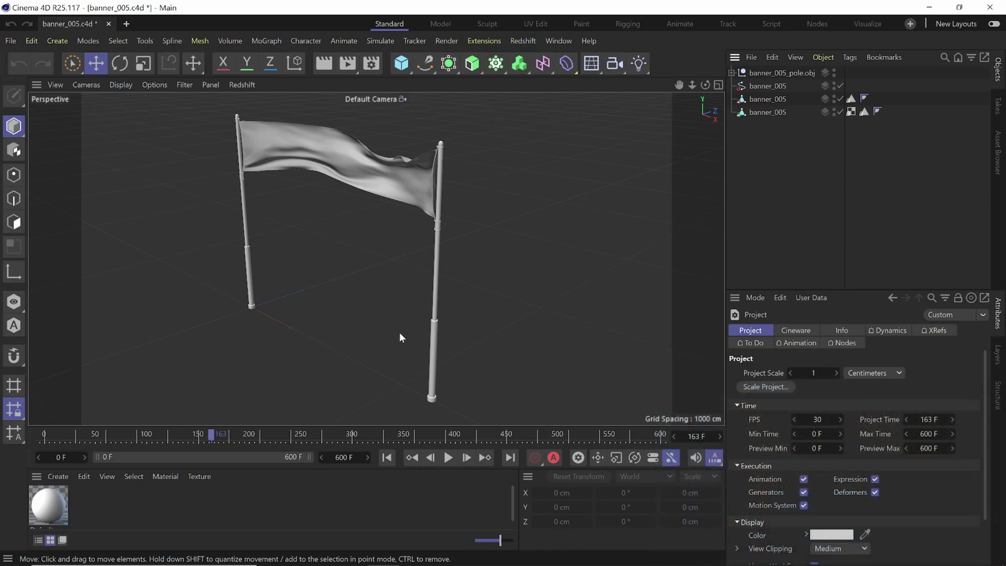
Create a new material and name it Flag.
left_click_drag(243, 470, 244, 451)
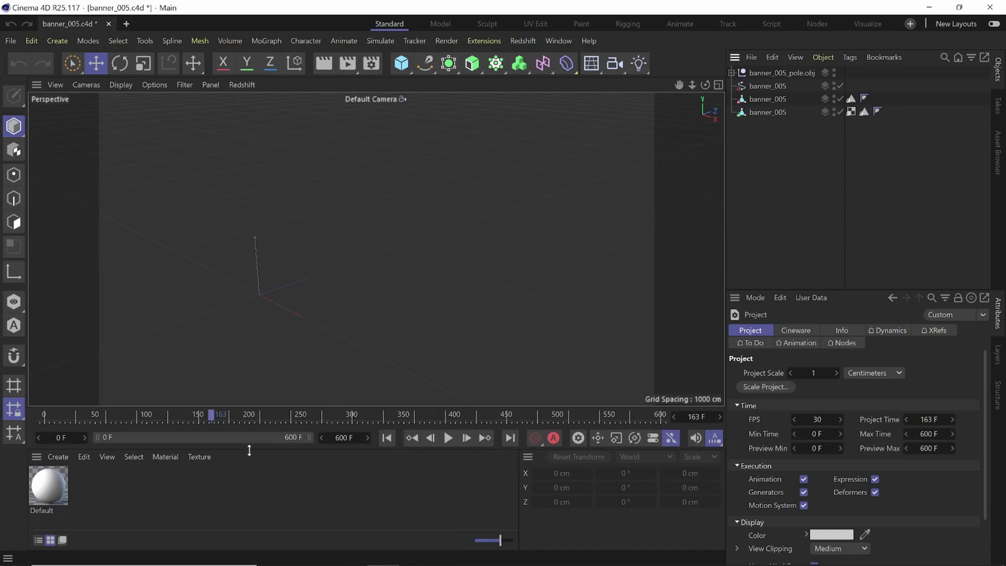
double_click(113, 498)
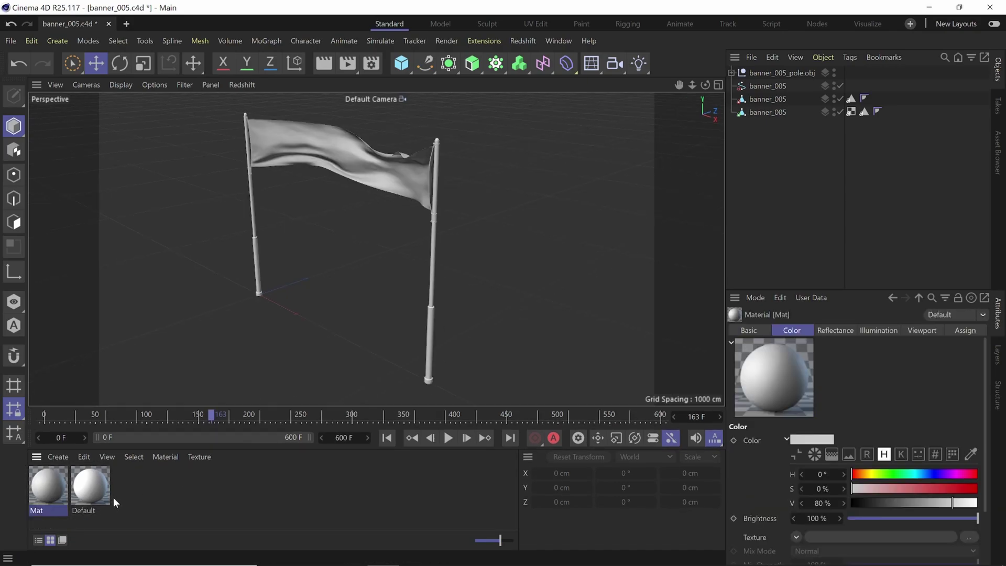
double_click(44, 511)
type("Flag")
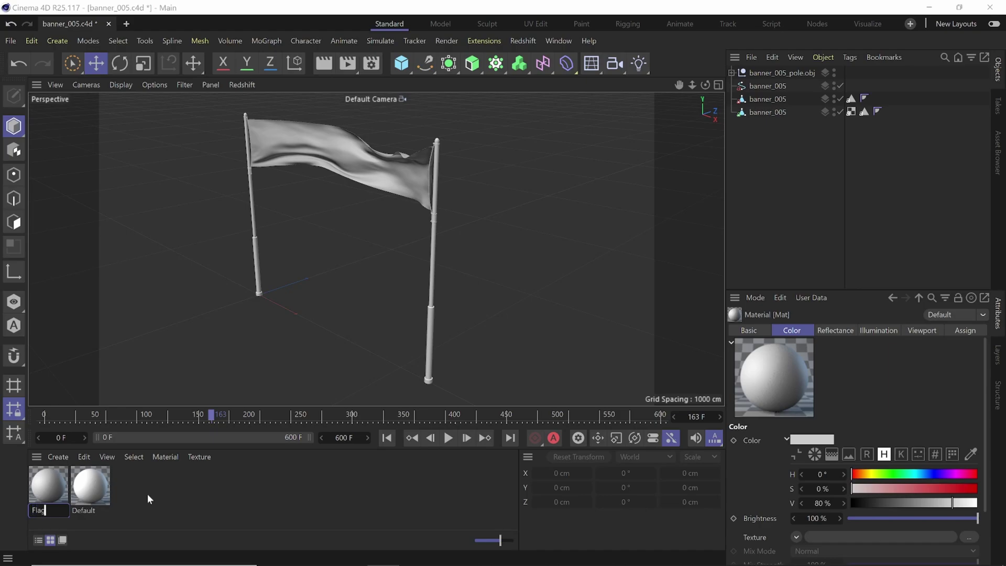
key("Return")
Load the Finish Line PNG from the Tutorial folder as the Flag material's color texture, without copying it to the project location.
double_click(51, 487)
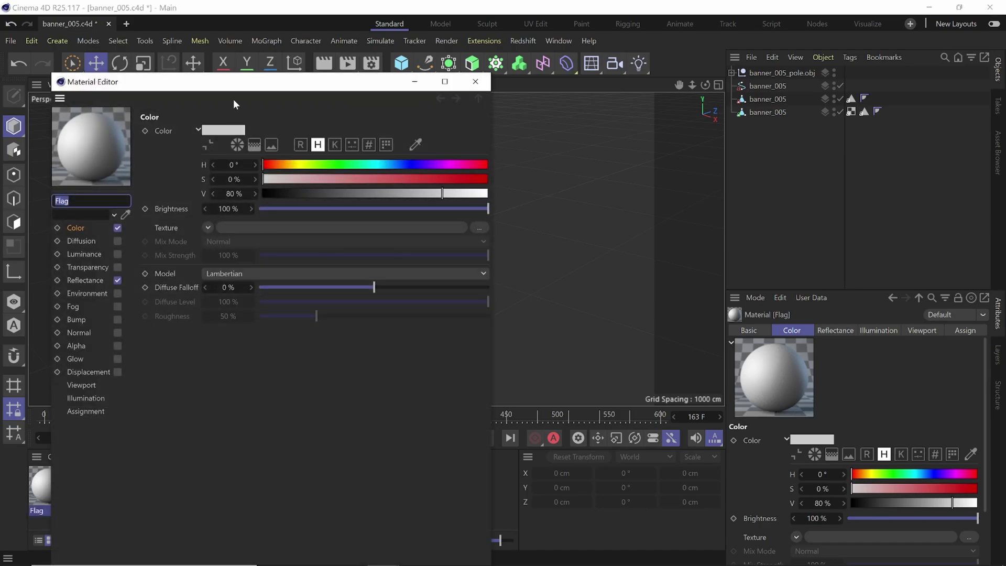
left_click_drag(233, 89, 308, 42)
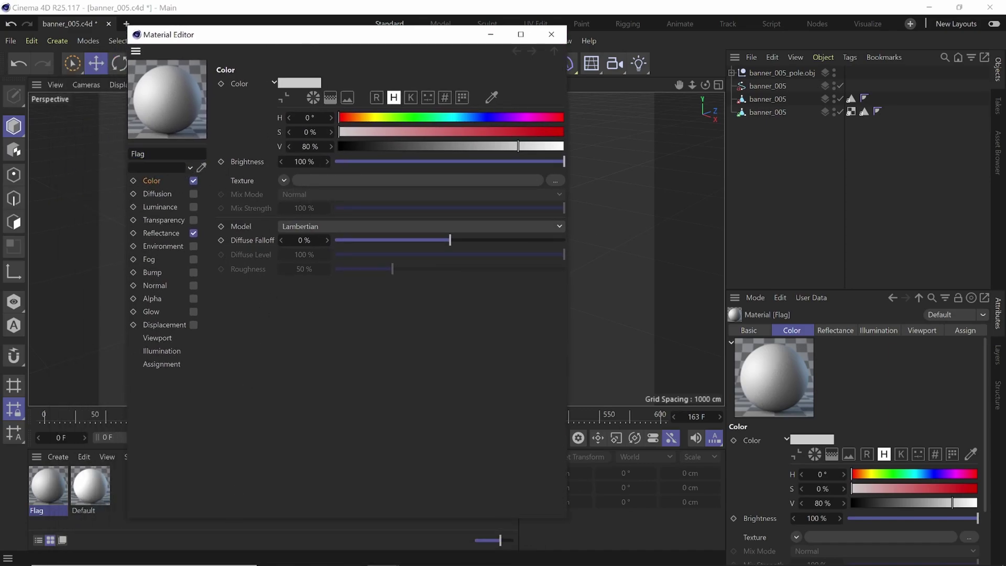
left_click(320, 559)
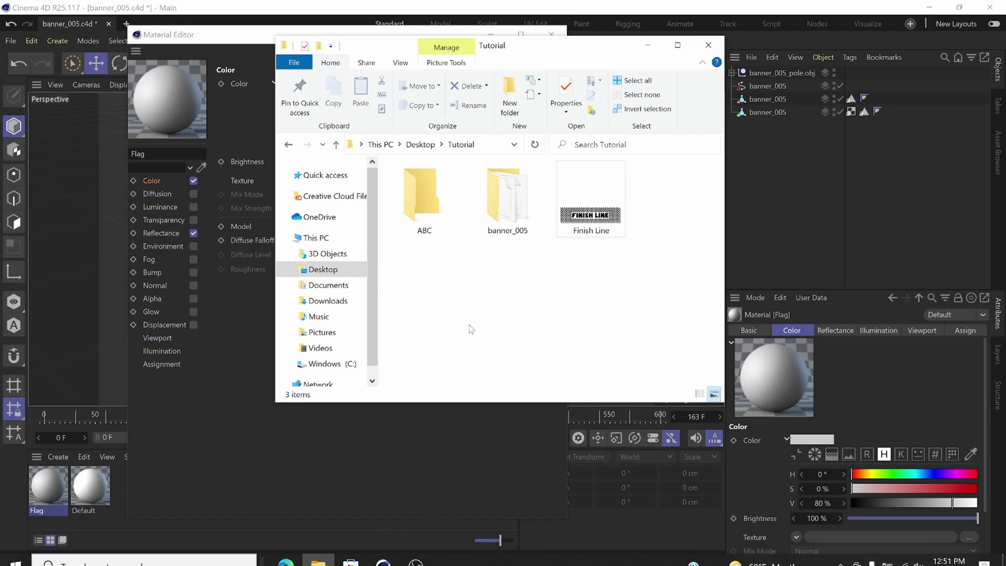
left_click_drag(536, 48, 785, 55)
left_click(844, 233)
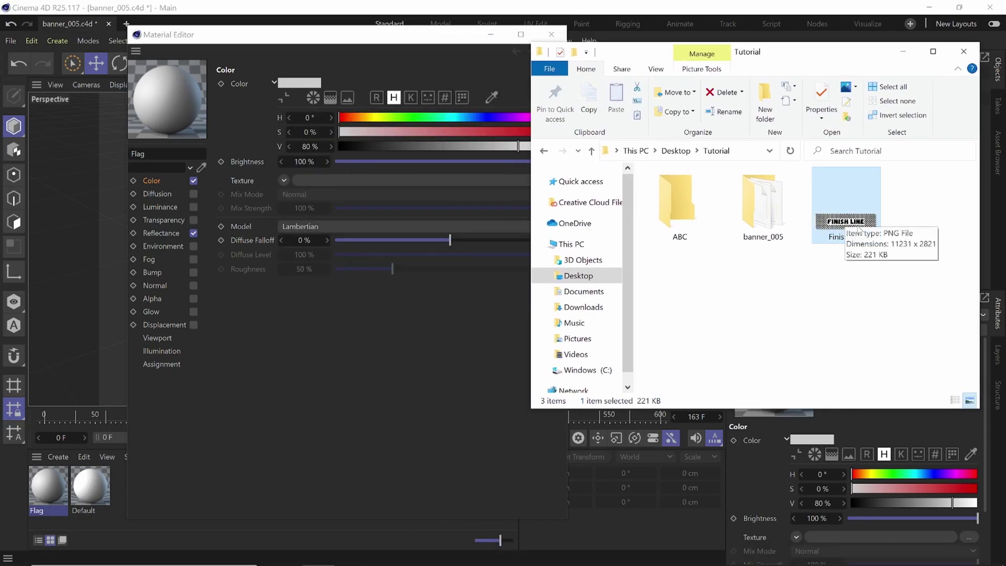
left_click_drag(860, 231, 417, 184)
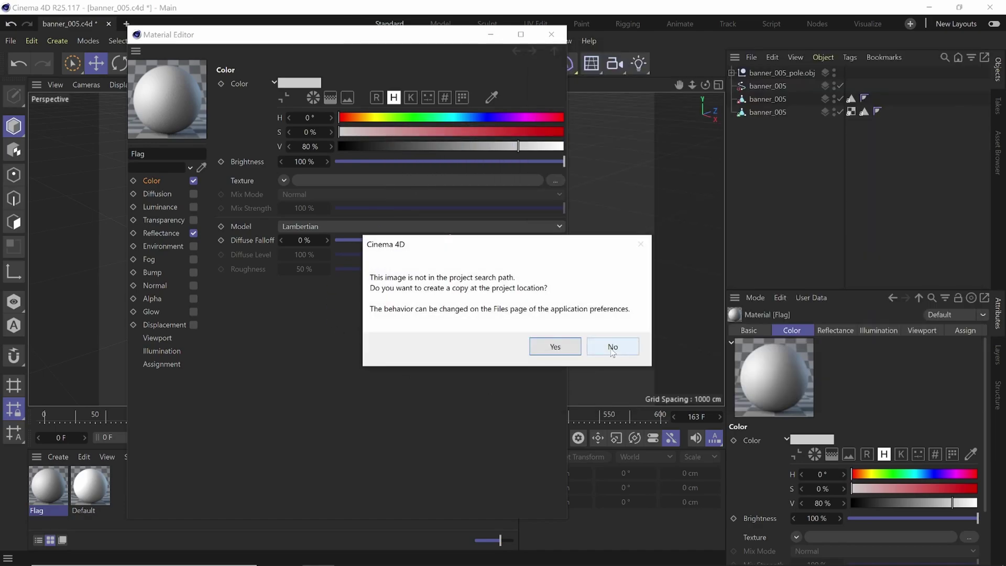
left_click(612, 348)
Replace the Flag material's default specular with a GGX reflectance layer at 1 % and close the material's editor.
left_click(163, 232)
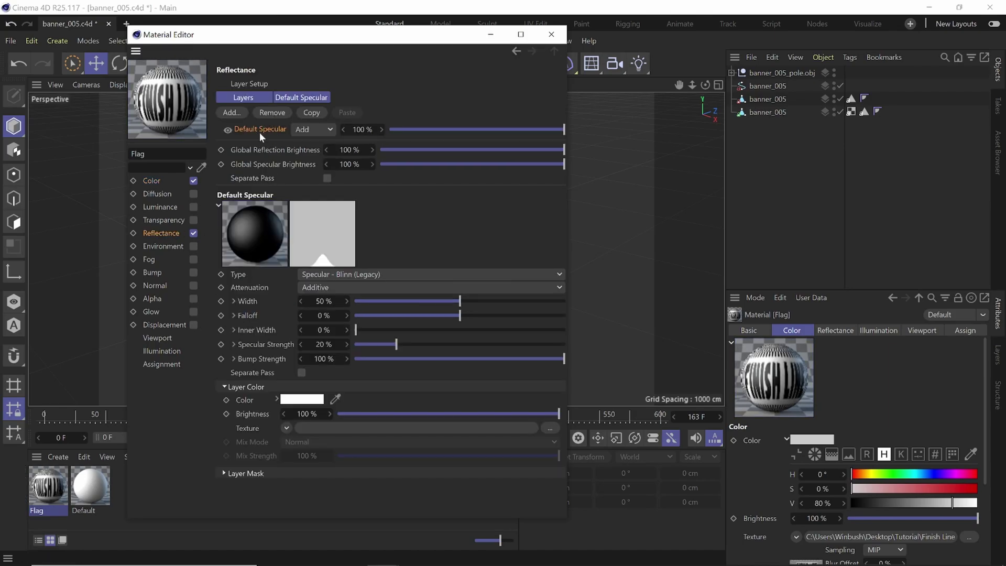
left_click(270, 117)
left_click(232, 112)
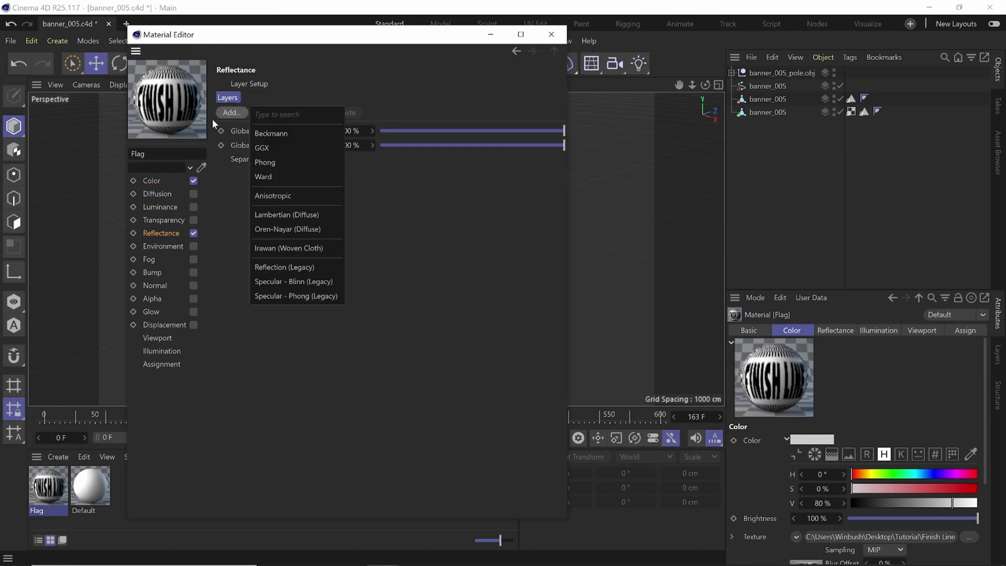
left_click(266, 150)
left_click(339, 132)
type("1")
key("Return")
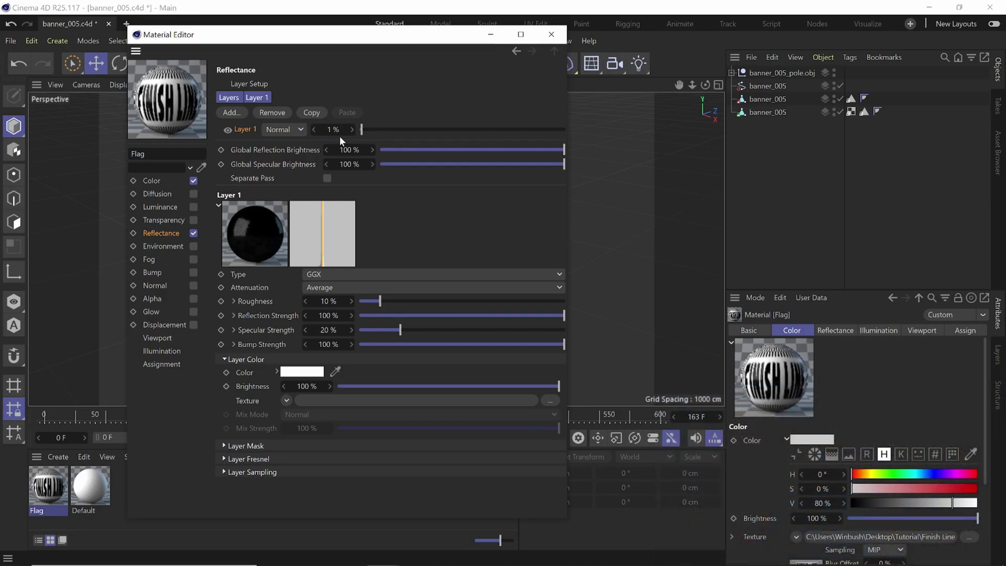
left_click(152, 181)
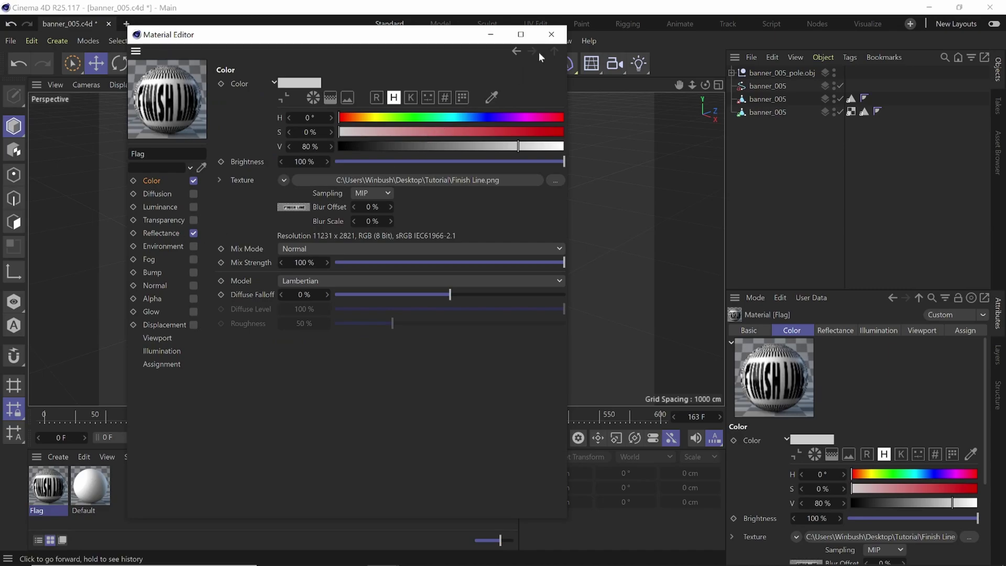
left_click(550, 35)
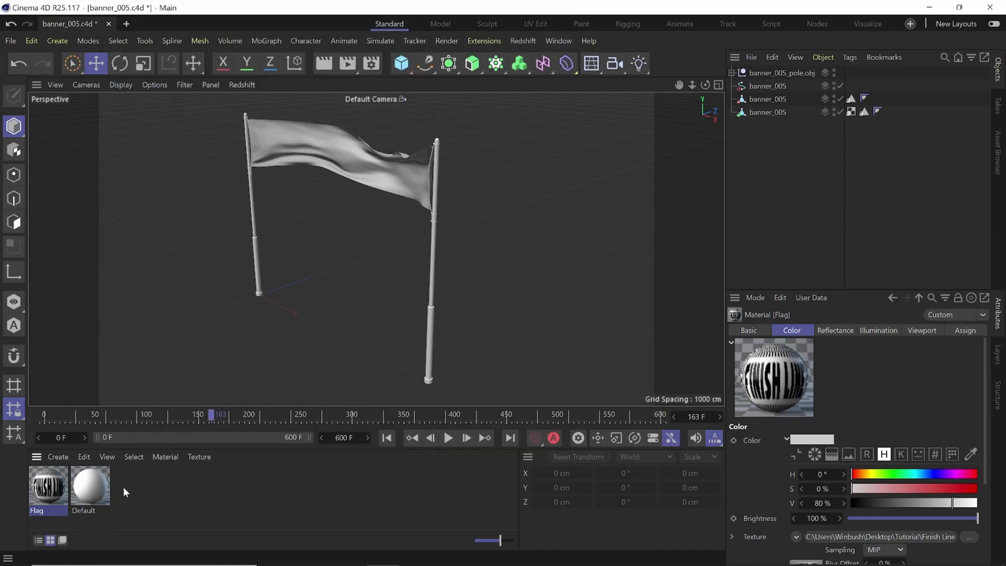
Delete the Default material and apply the Flag material to the lower banner_005 Alembic mesh.
left_click(105, 499)
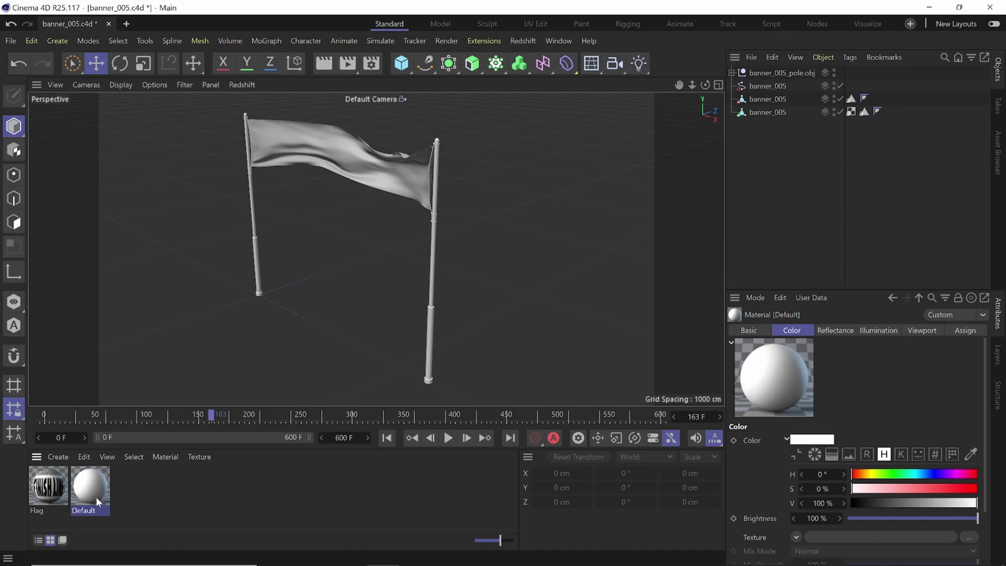
key("Delete")
left_click_drag(58, 490, 58, 475)
left_click_drag(763, 116, 766, 112)
left_click(755, 113)
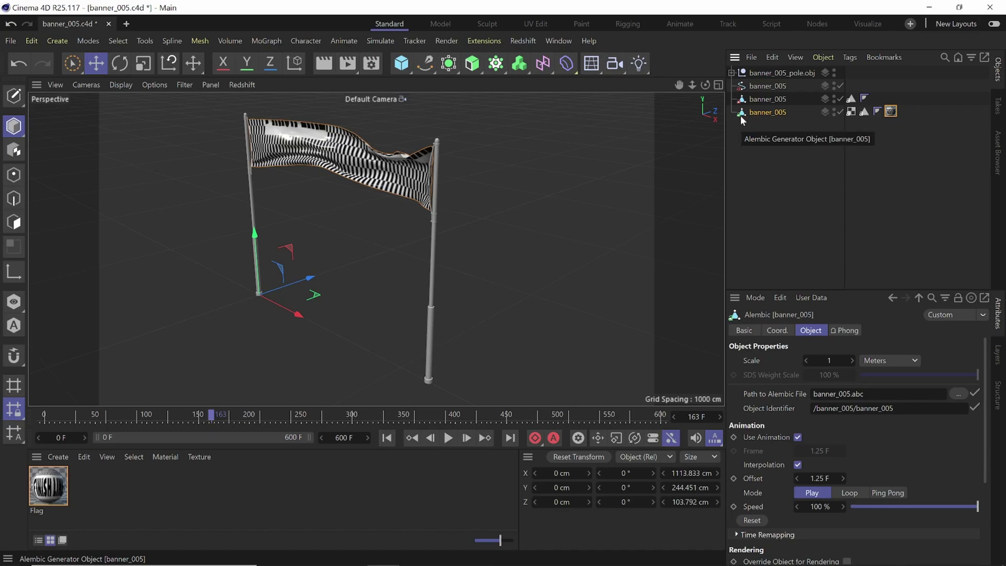
Set the banner's material tag to Offset U 36 % and Offset V 20 %, and return the timeline to frame 0.
left_click(891, 111)
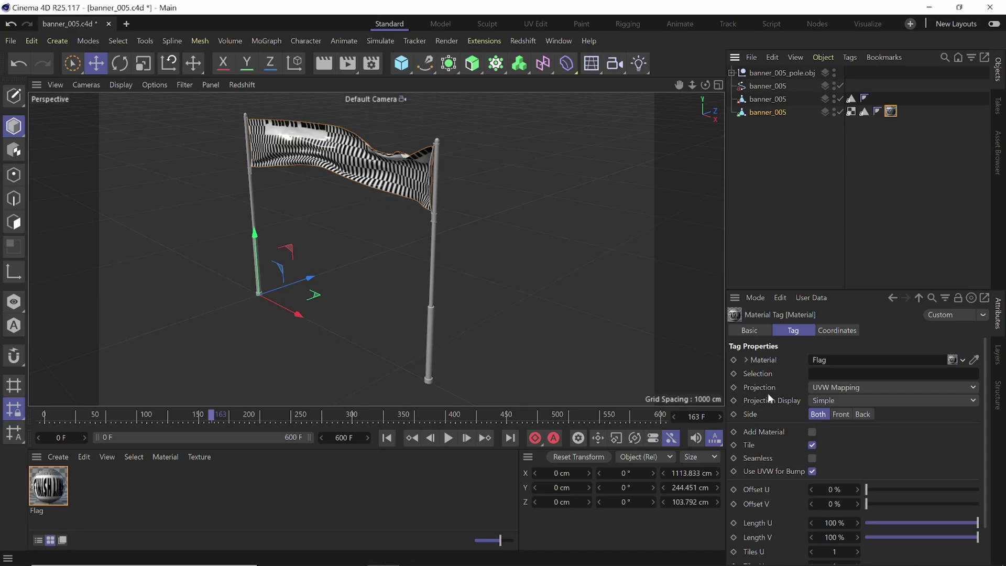
left_click_drag(870, 492, 908, 493)
left_click_drag(867, 504, 888, 504)
left_click(42, 418)
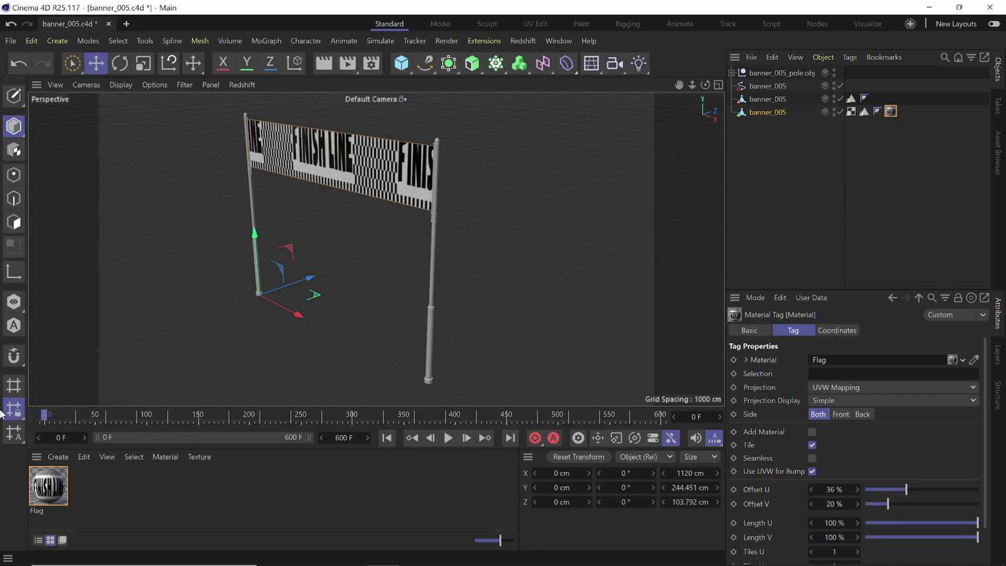
Rescale the banner texture to Length U 150 % and Length V 71 %, with Offset U 28 % and Offset V 37 %.
left_click_drag(940, 523, 996, 516)
left_click_drag(846, 521, 821, 545)
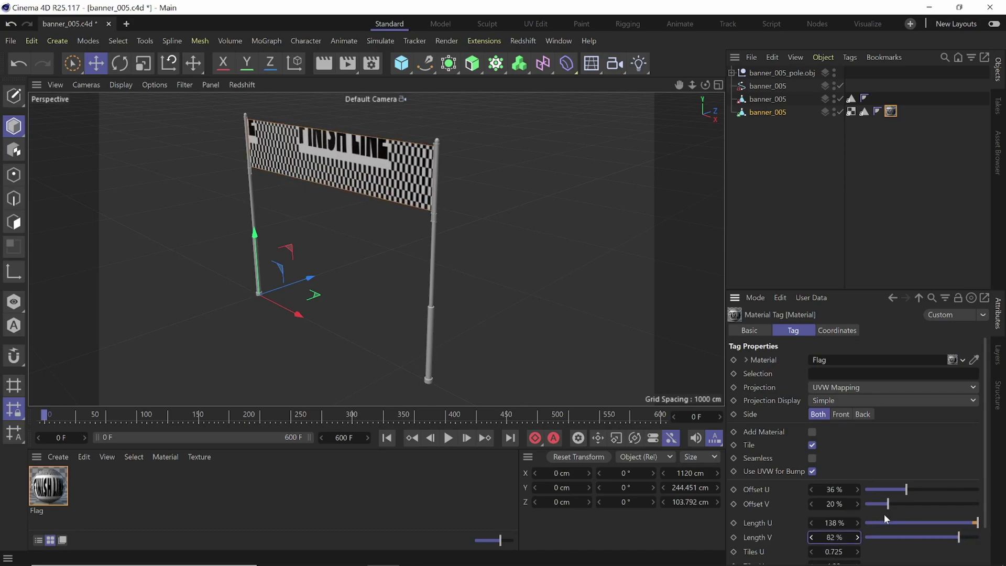
left_click_drag(905, 490, 897, 490)
left_click_drag(888, 505, 909, 505)
mouse_move(834, 523)
left_mouse_down()
mouse_move(843, 523)
mouse_move(827, 538)
left_mouse_up()
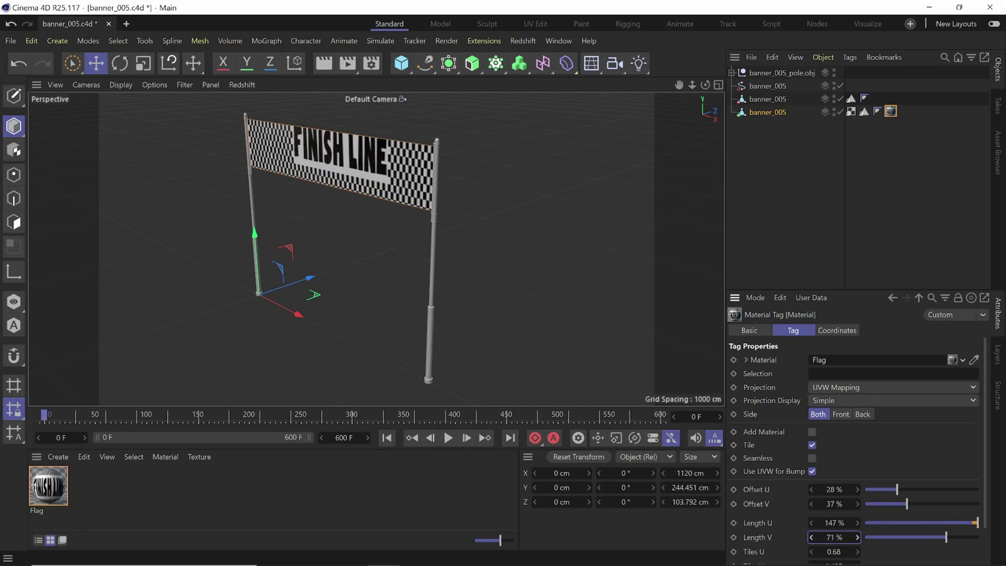
double_click(839, 523)
type("5")
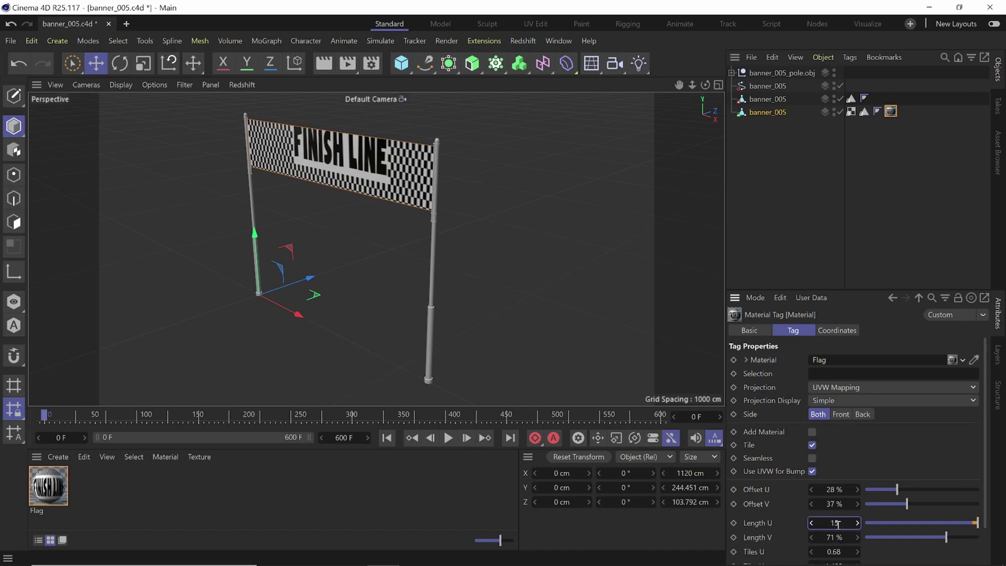
type("0")
key("Return")
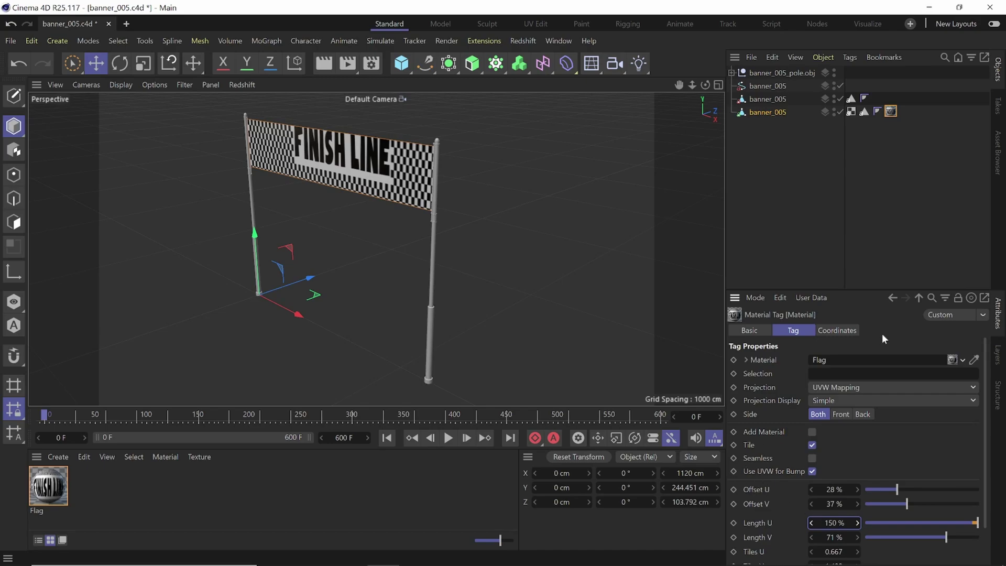
Centre the FINISH LINE lettering on the banner with Offset U 15 % and Offset V 45 %, and play the animation.
left_click_drag(882, 485, 917, 505)
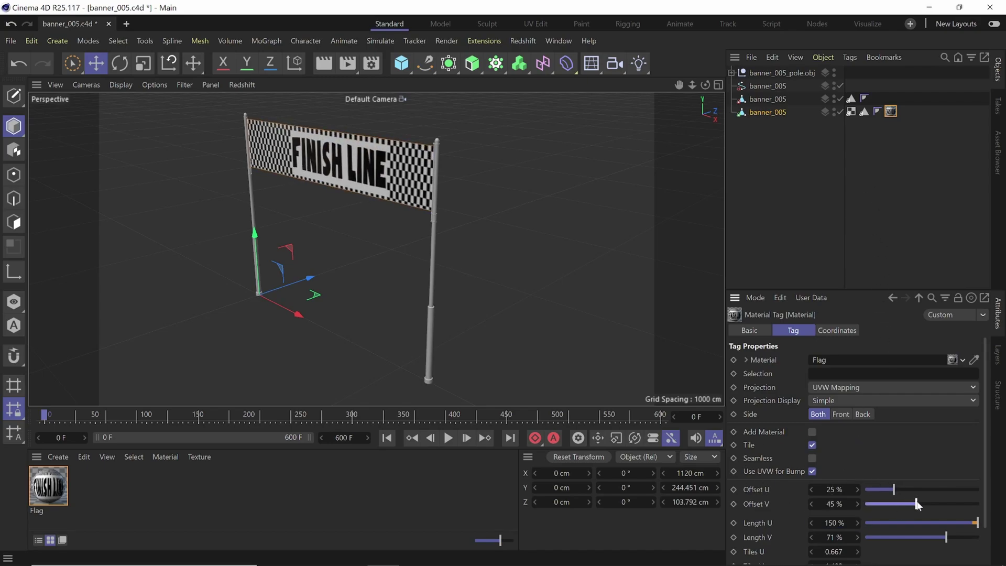
left_click_drag(537, 294, 577, 309, "alt")
left_click_drag(893, 490, 883, 490)
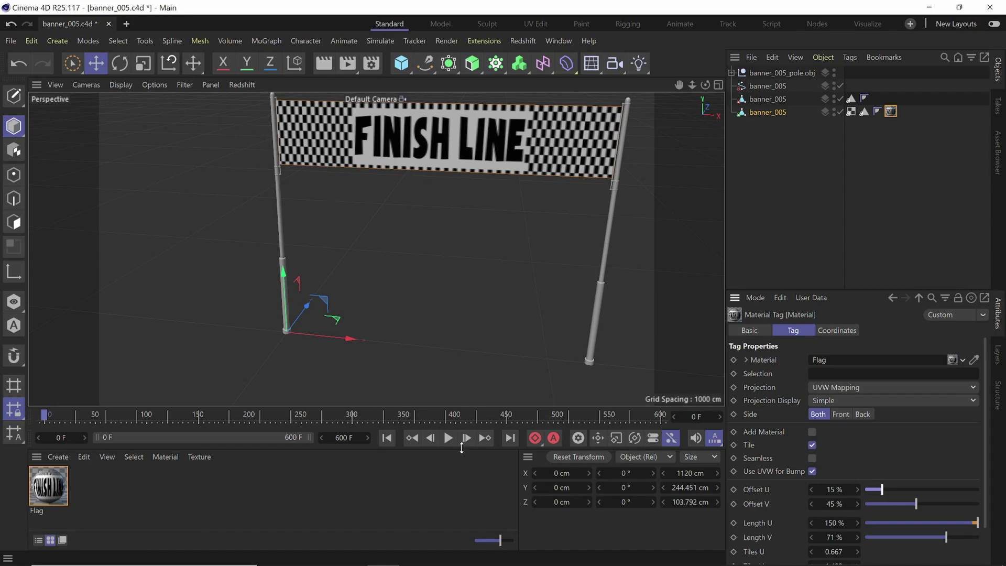
left_click(450, 438)
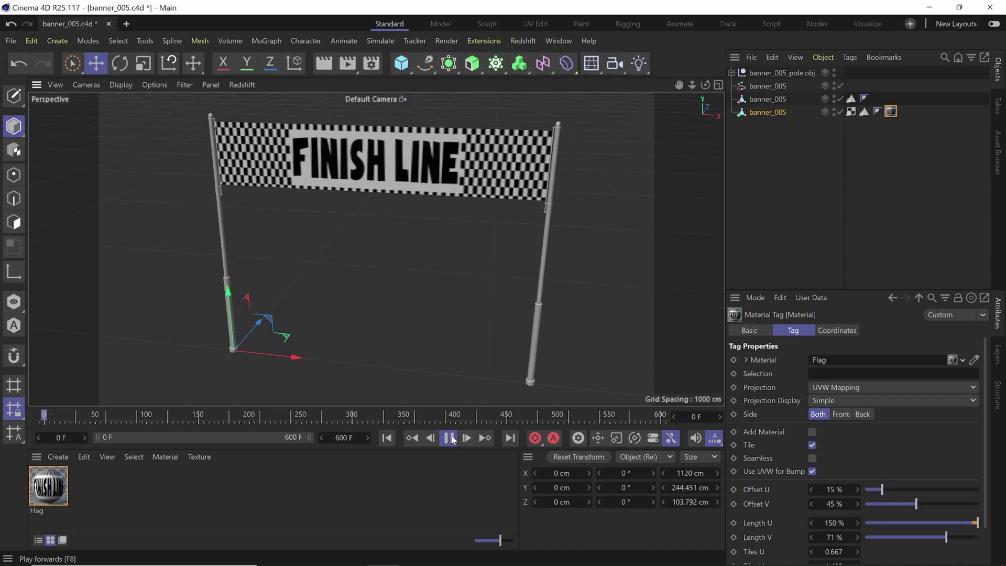
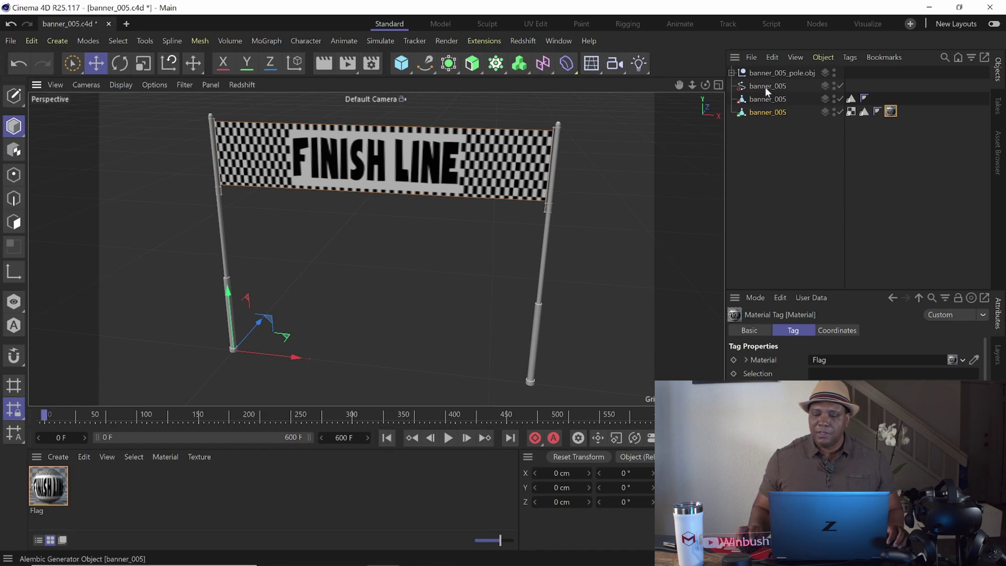
Select all three banner_005 Alembic objects and start an Alembic (*.abc) export of them.
left_click(766, 87)
left_click_drag(763, 91, 784, 105)
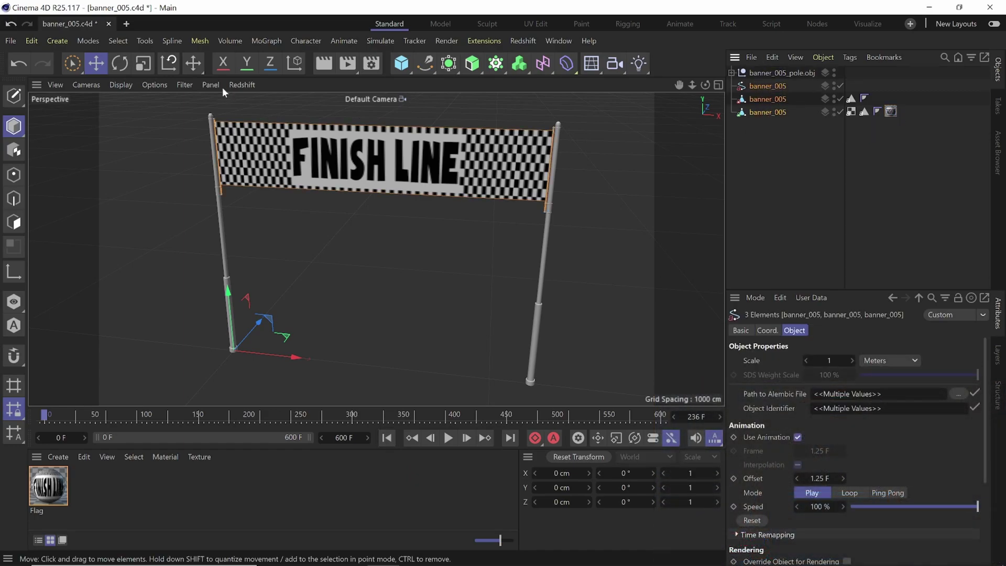
left_click(11, 41)
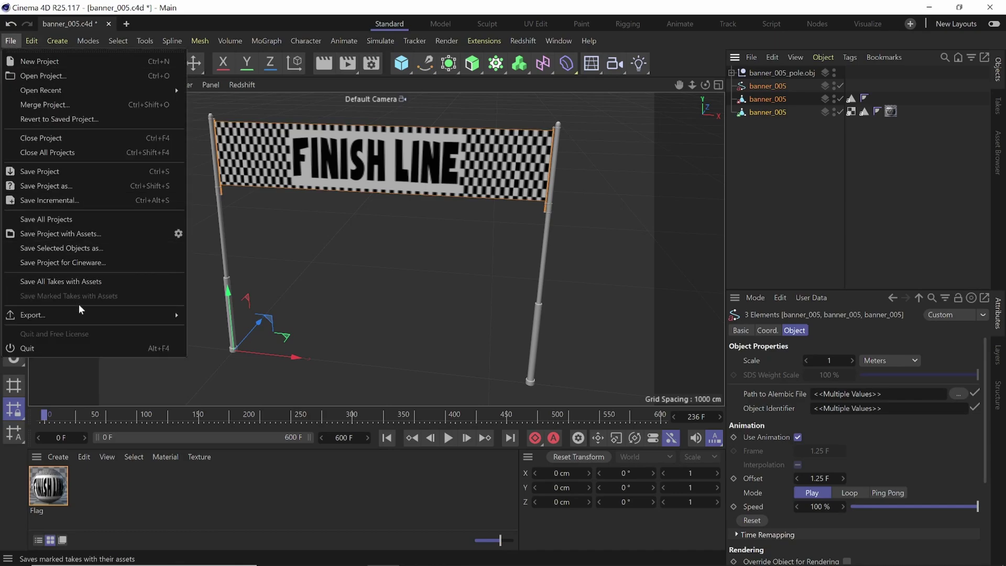
mouse_move(88, 321)
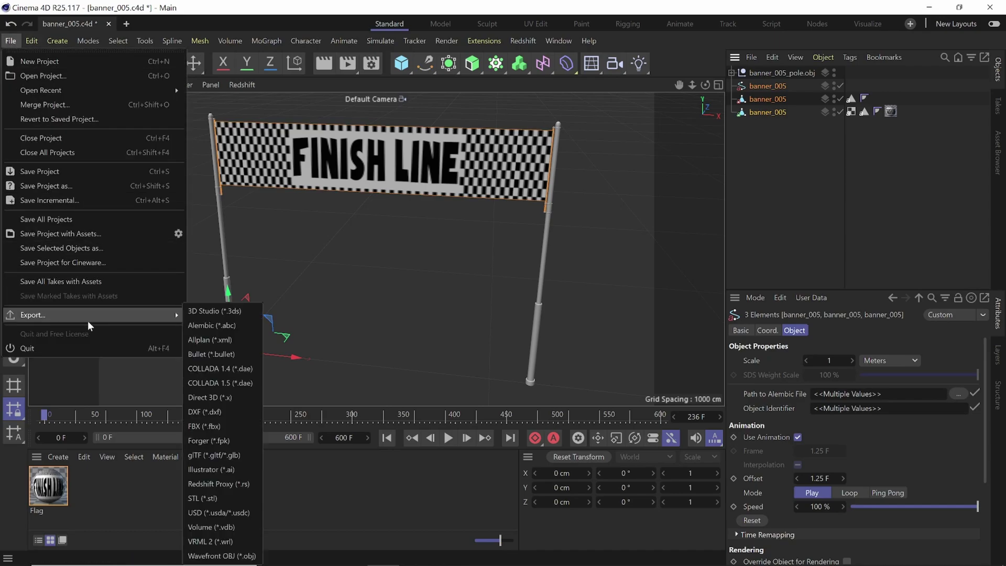
left_click(220, 327)
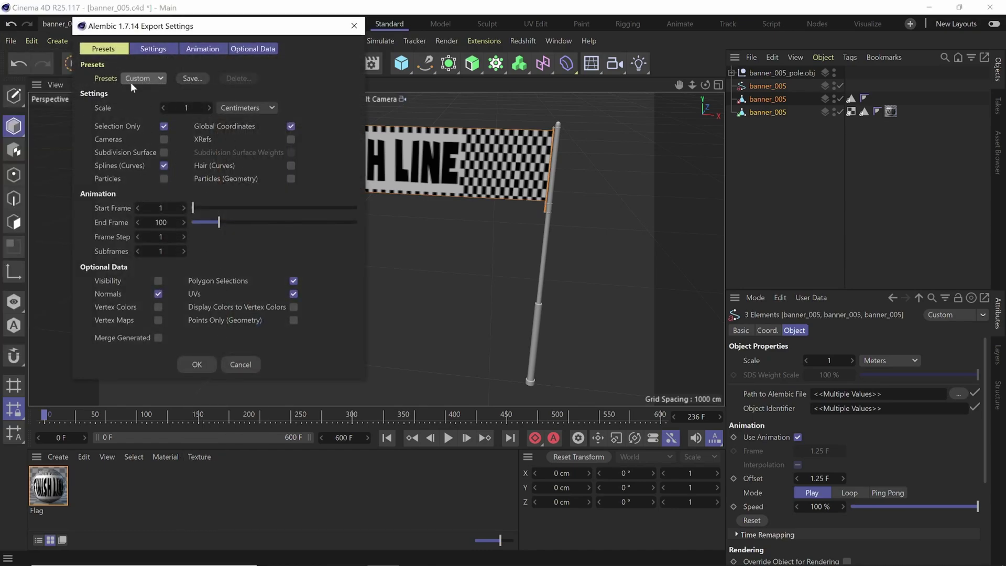
Set the Alembic export's start frame to 0 and review its general settings and optional data.
left_click(154, 50)
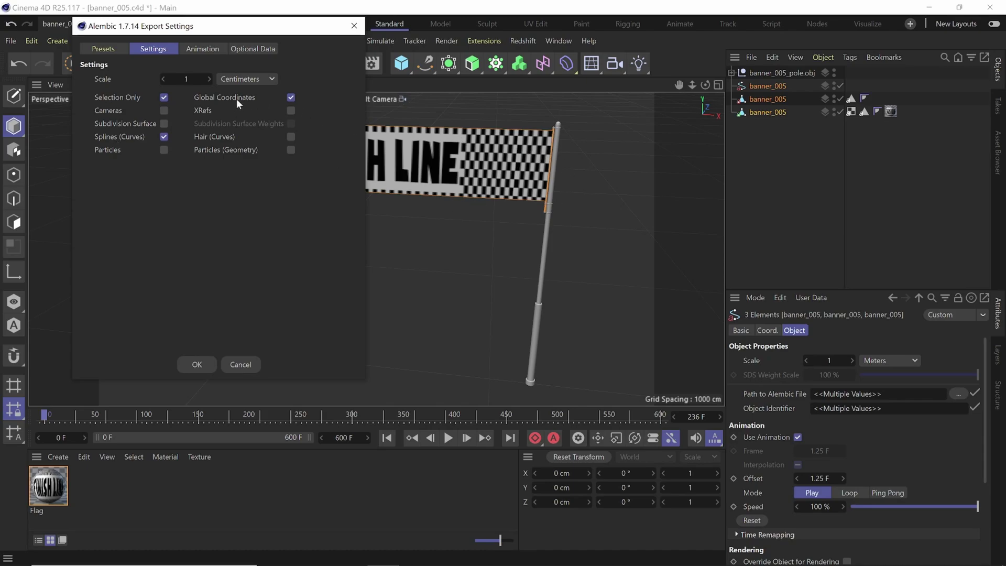
left_click(199, 50)
left_click_drag(223, 33, 615, 57)
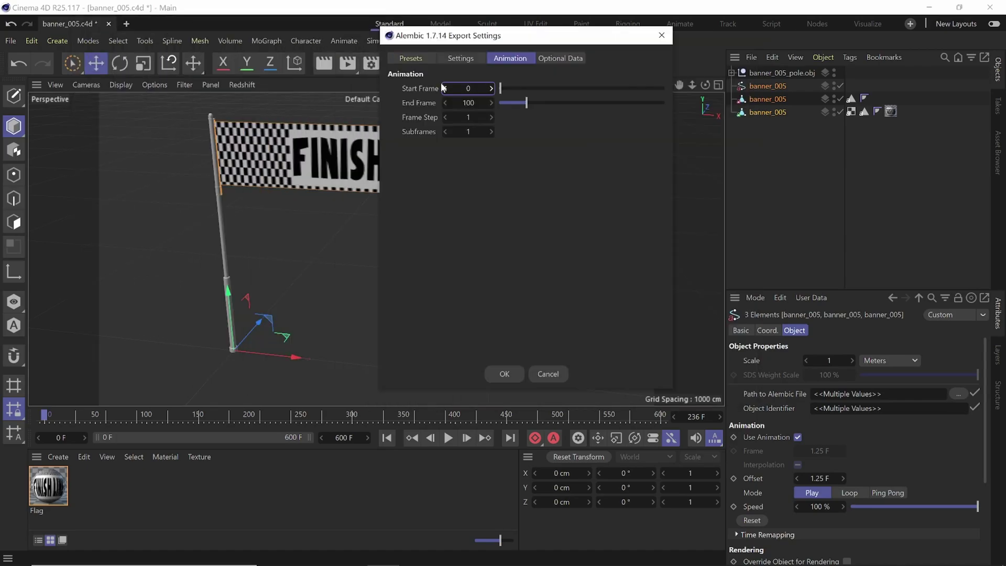
left_click(472, 88)
left_click(560, 59)
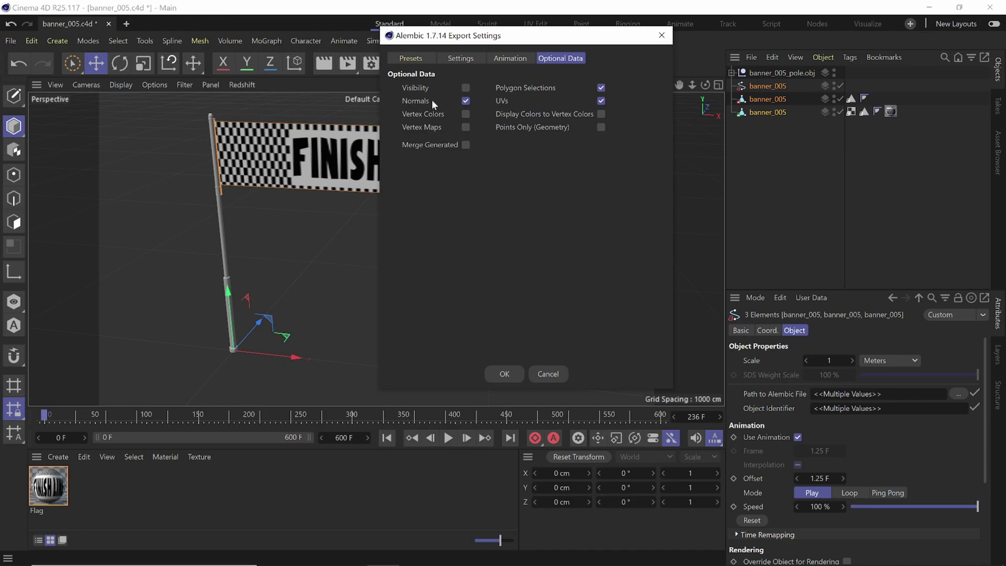
Confirm the export settings and save the Alembic file as Flag in the Tutorial\ABC folder.
left_click(510, 373)
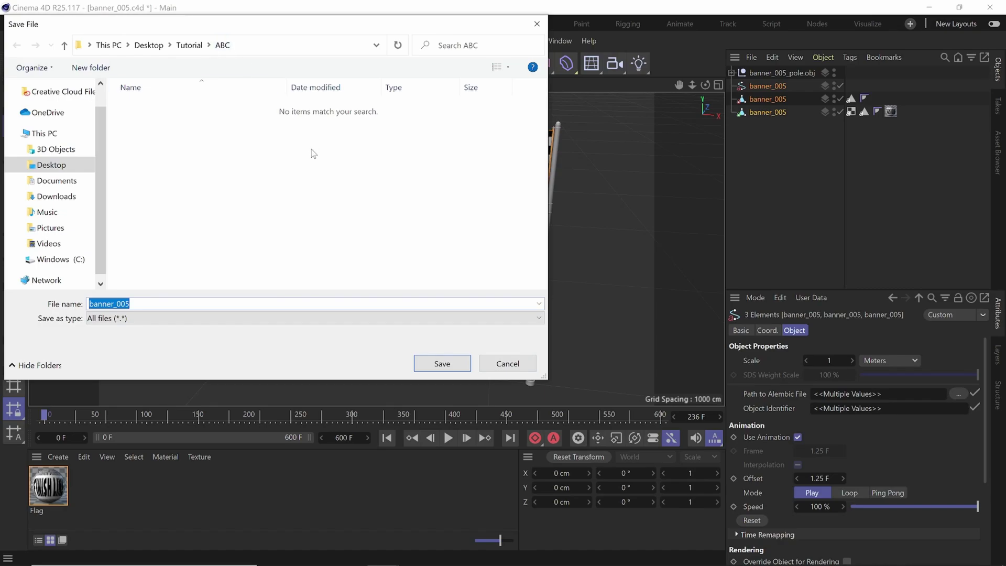
type("F")
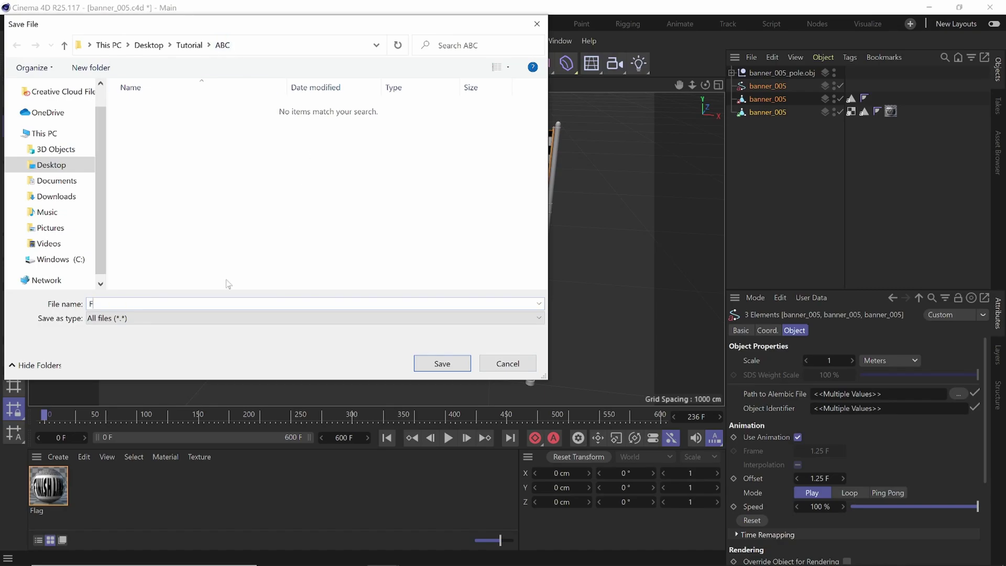
type("lag")
left_click(442, 363)
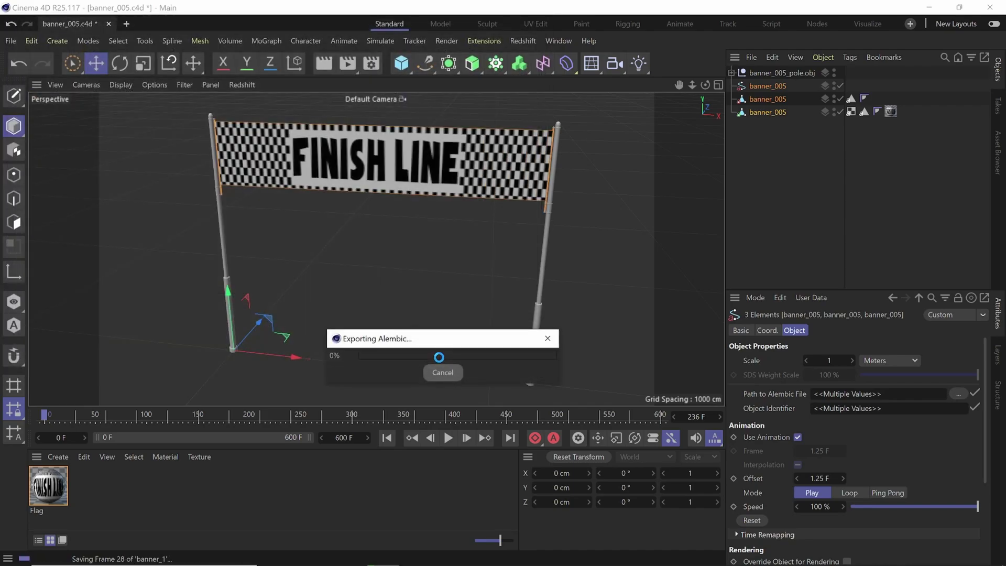
Switch to File Explorer and check the exported Flag.abc and its size in the Tutorial\ABC folder.
left_click(822, 217)
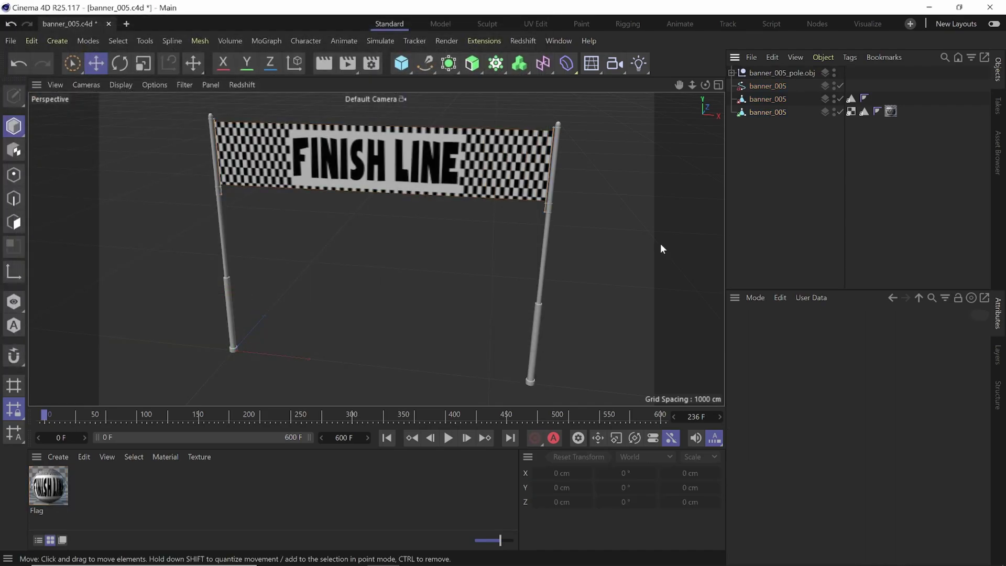
key("super")
left_click(318, 553)
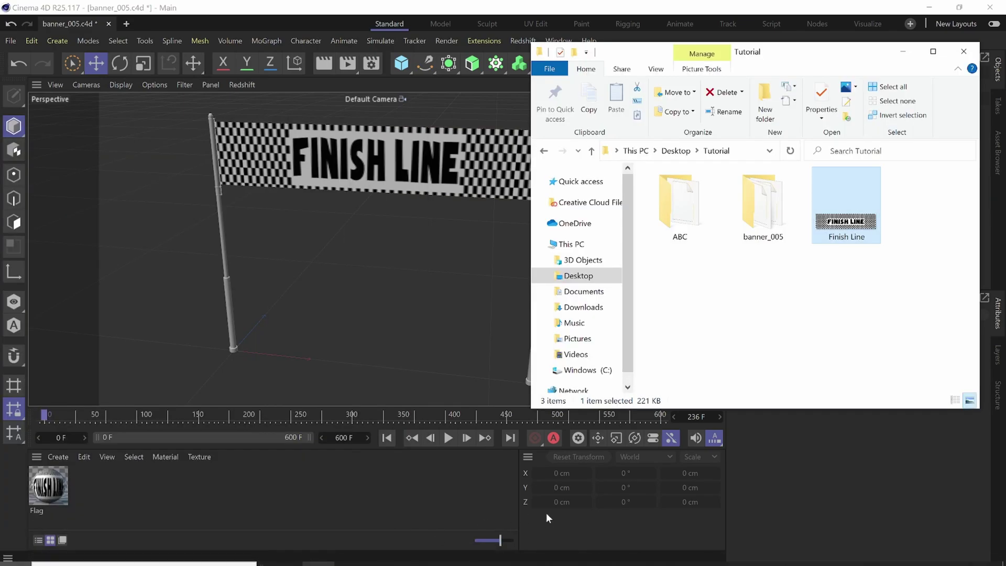
double_click(680, 204)
left_click(675, 191)
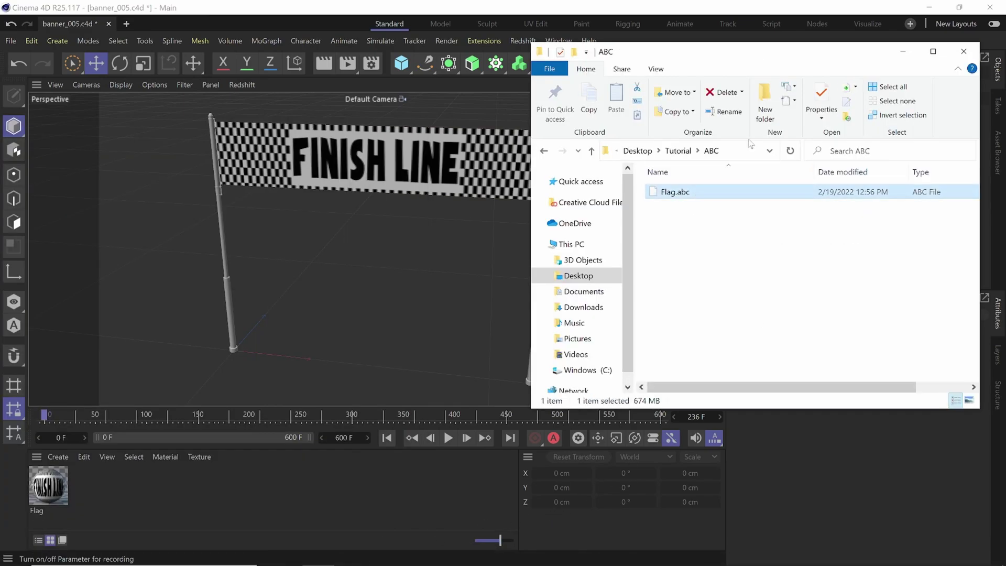
left_click_drag(697, 52, 365, 23)
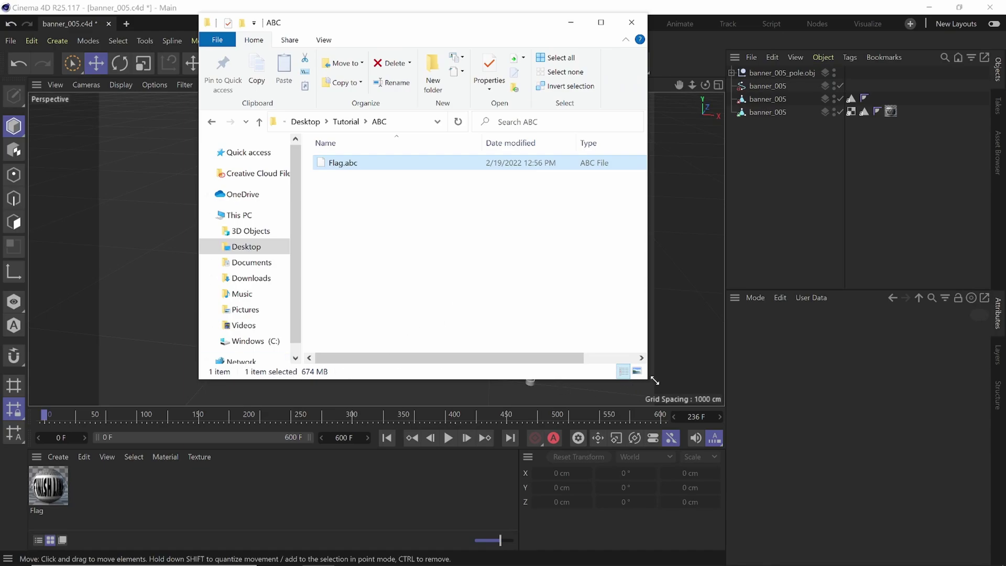
left_click_drag(648, 379, 764, 426)
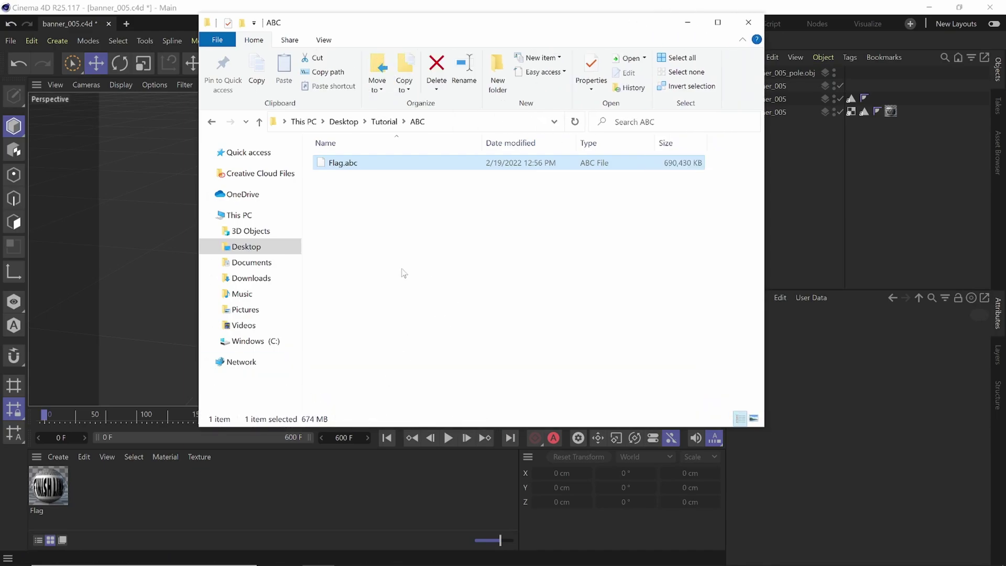
left_click(386, 257)
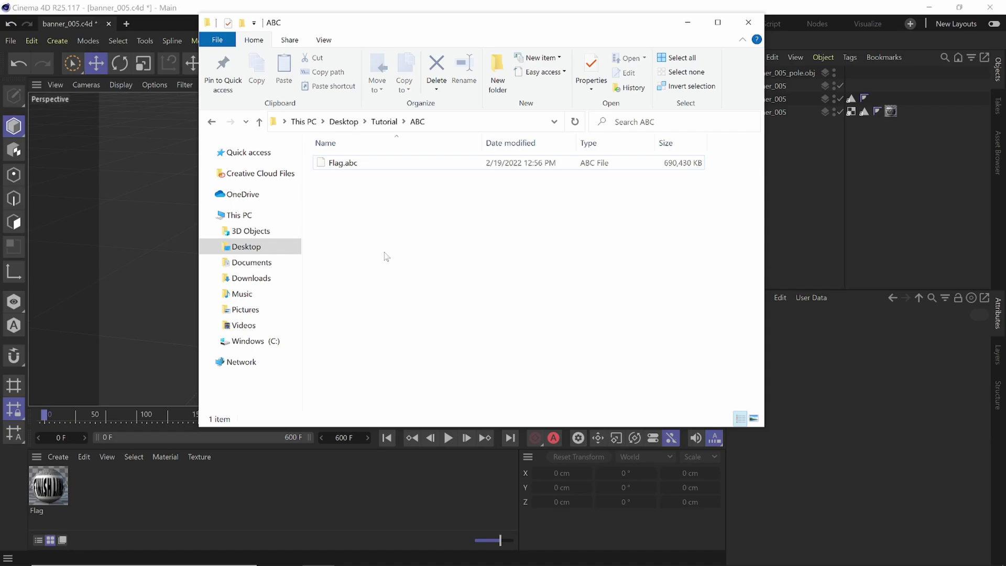
Return to Cinema 4D and delete the three banner_005 Alembic objects, keeping only banner_005_pole.obj.
left_click(688, 23)
left_click_drag(779, 131, 764, 87)
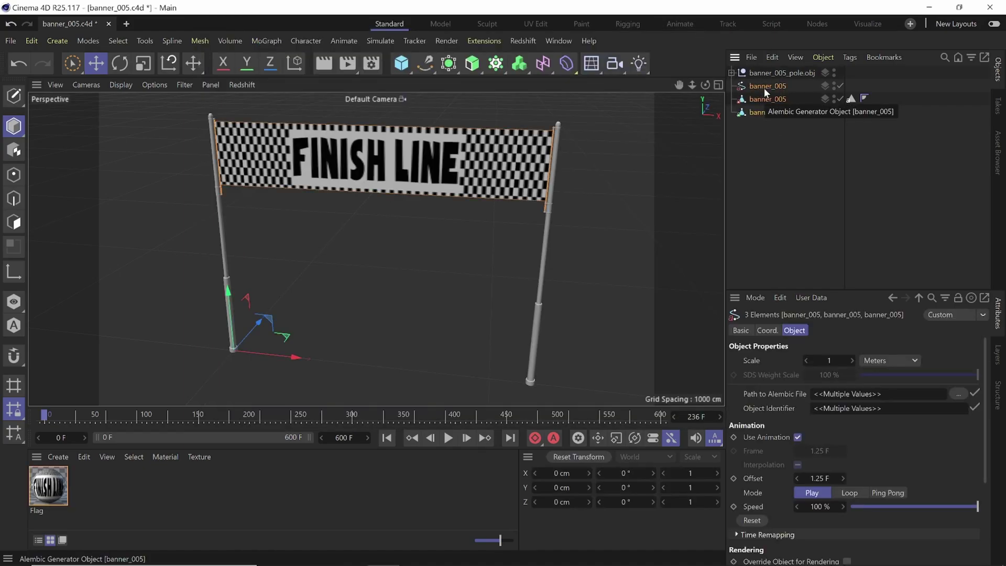
key("Delete")
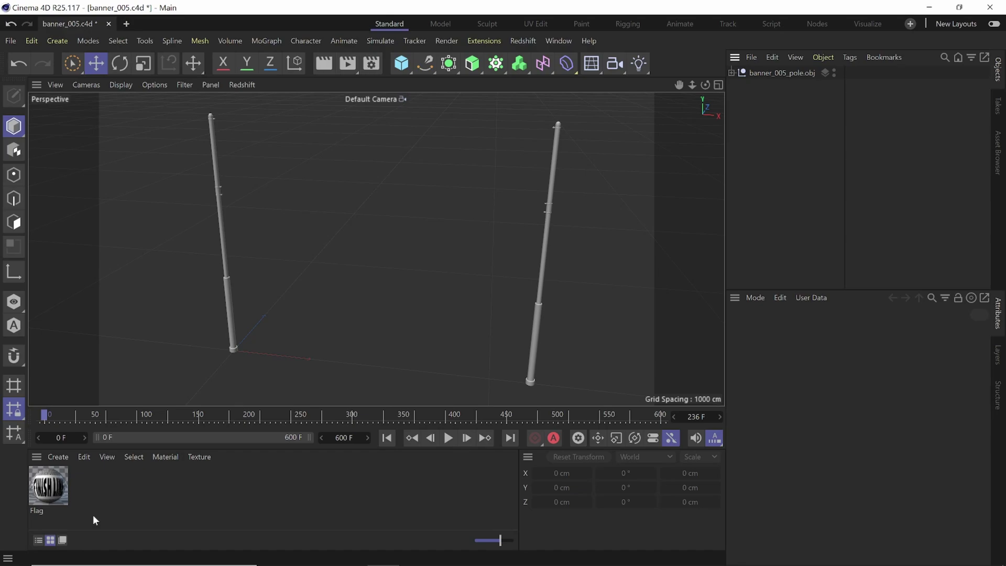
Enable Save Polygon Cache and Save Material Cache in the project's Cineware settings.
key("ctrl+d")
left_click_drag(839, 289, 841, 198)
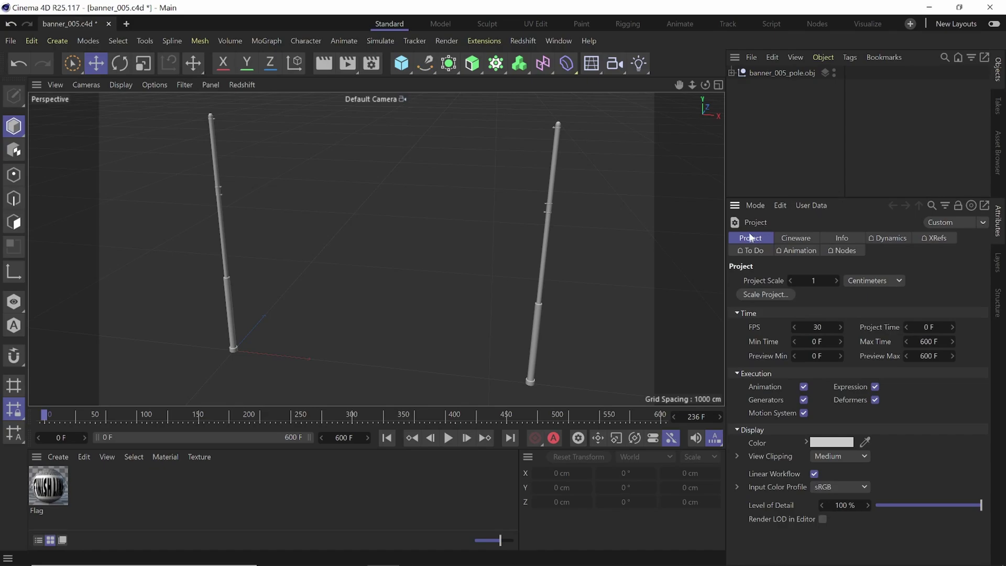
left_click(799, 238)
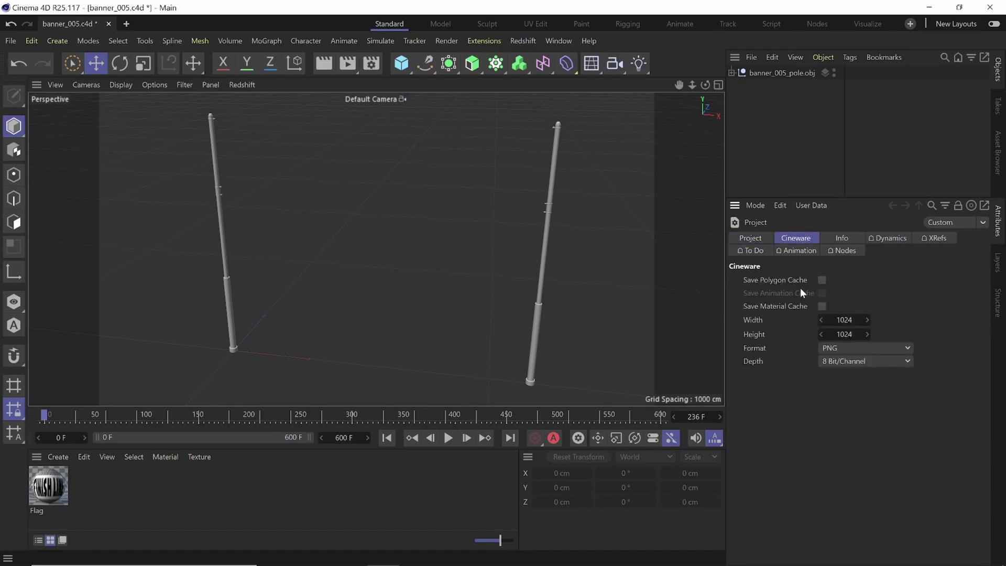
left_click(821, 281)
left_click(823, 306)
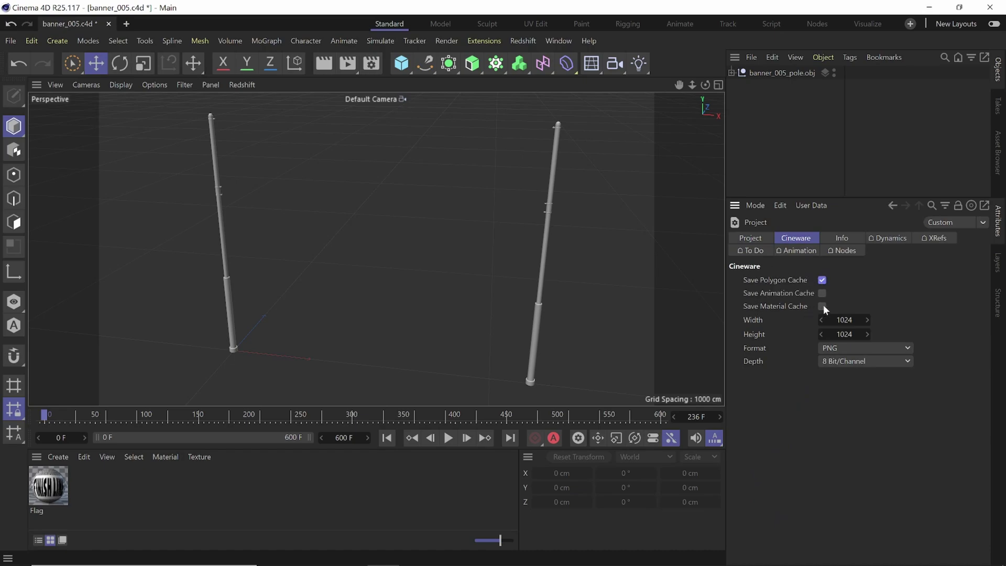
Set the Cineware material cache to 4096 width, 4096 height and a depth of 16 Bit/Channel.
double_click(866, 321)
type("4096")
key("Return")
left_click(861, 335)
double_click(863, 335)
type("4096")
left_click(840, 361)
left_click(857, 388)
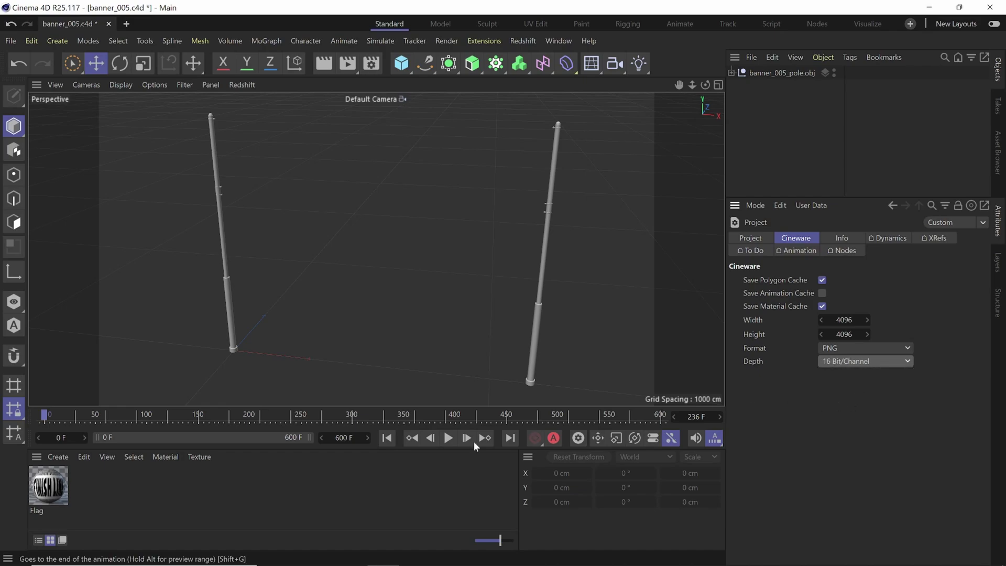
Shorten the project's timeline to end at frame 1 and bring the Cineware project settings back into view.
double_click(352, 438)
type("1")
key("Return")
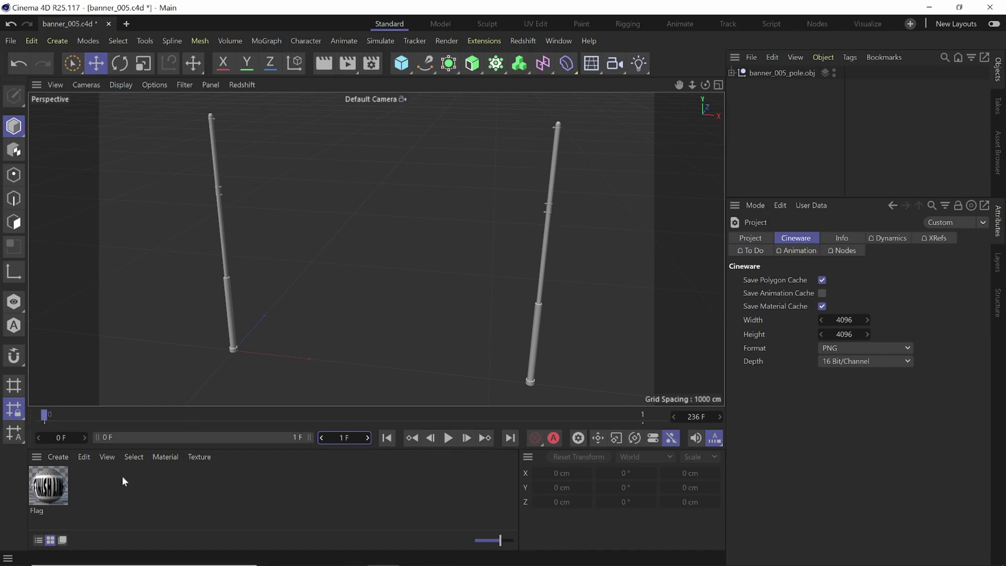
left_click(50, 501)
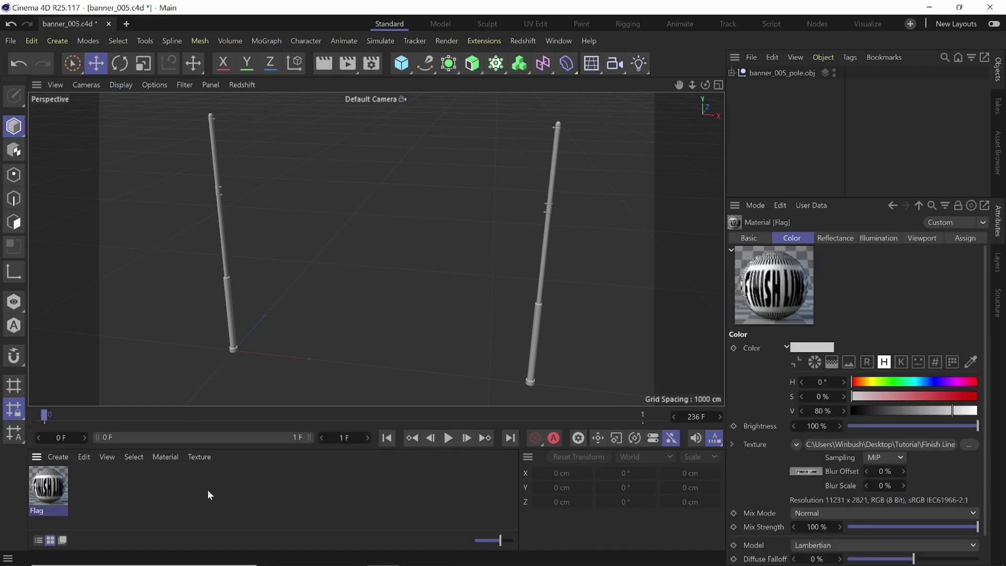
left_click(772, 151)
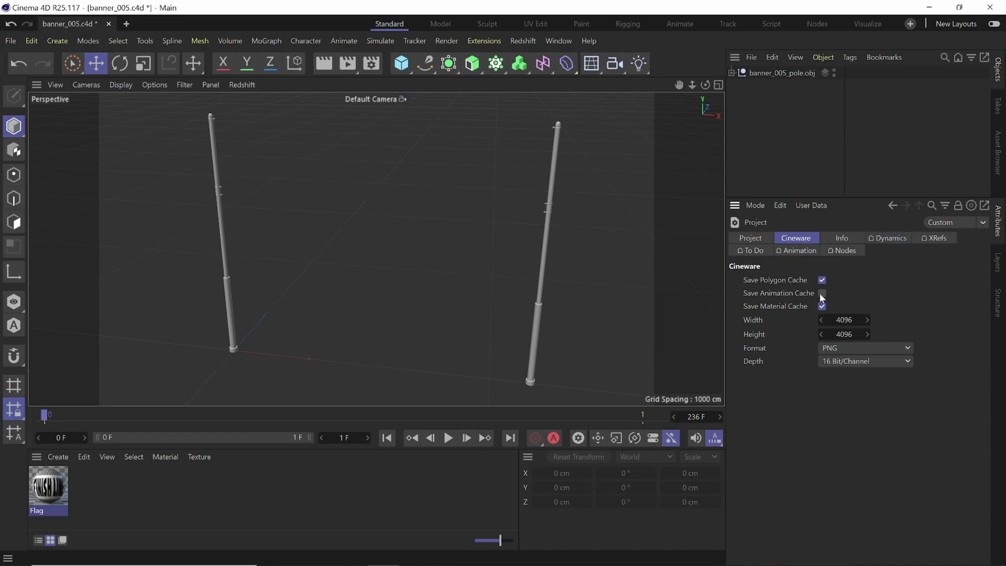
Save the project under the new name Tutorial_UE in the Tutorial folder on the Desktop.
left_click(12, 41)
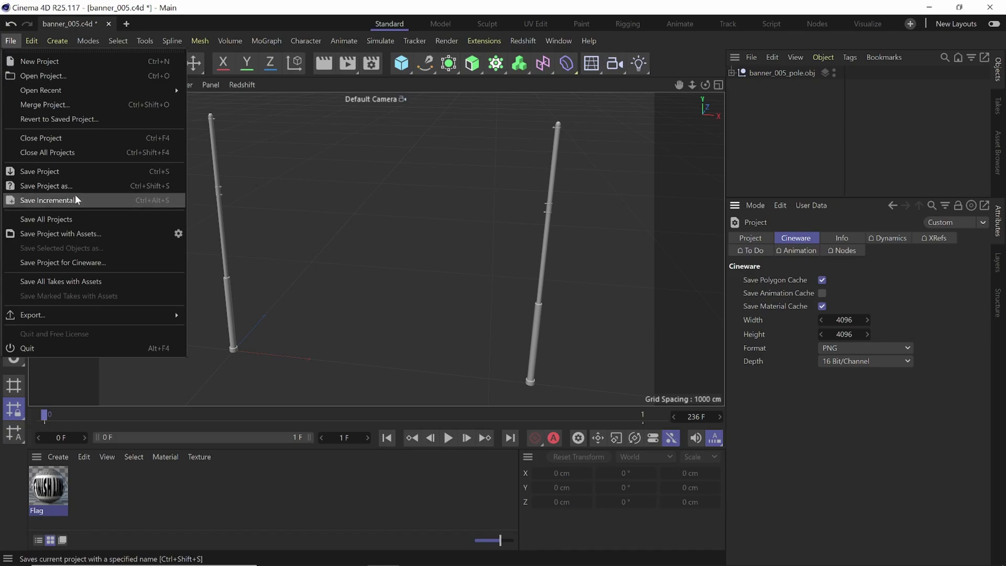
left_click(52, 188)
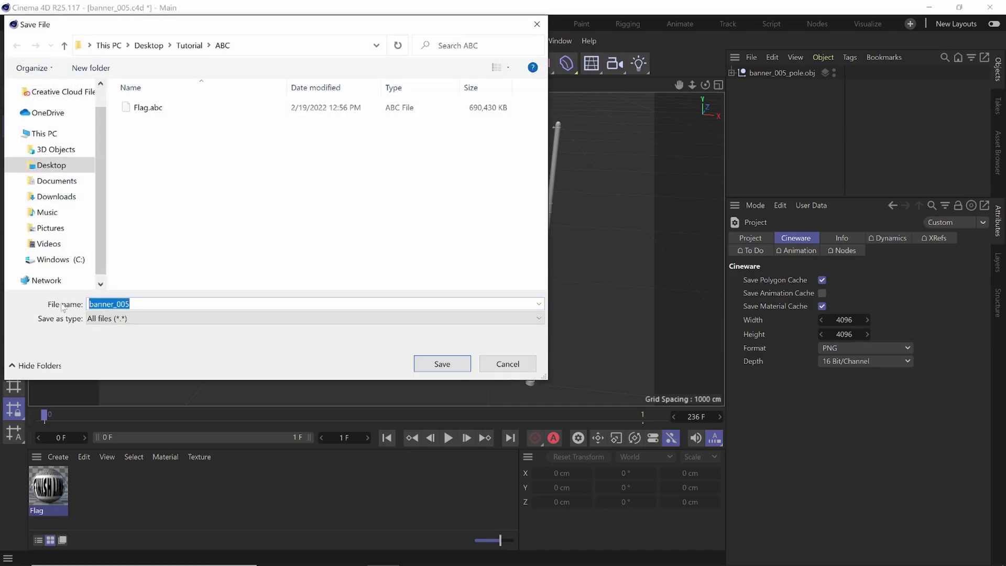
type("Turot")
type("ial_UE")
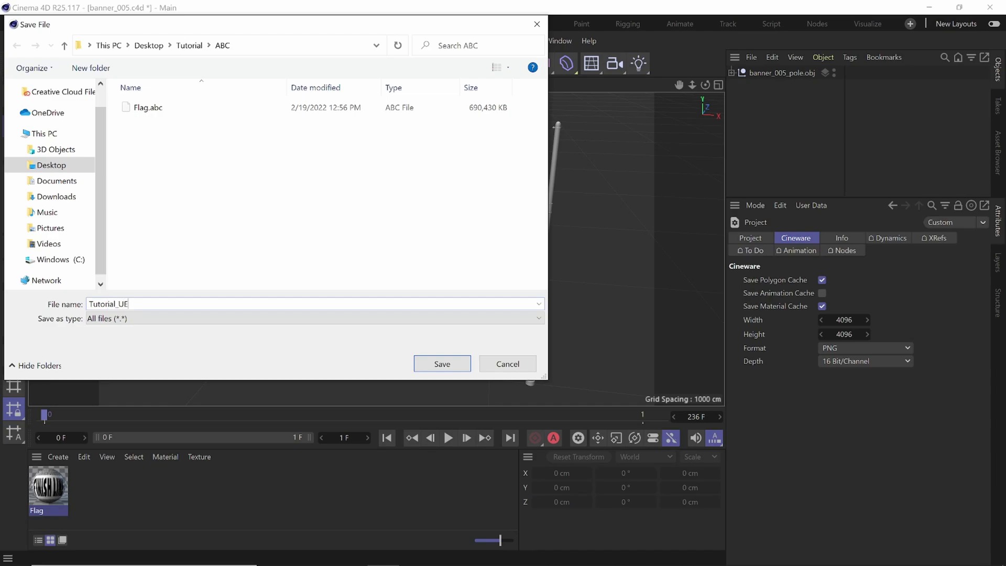
left_click(190, 45)
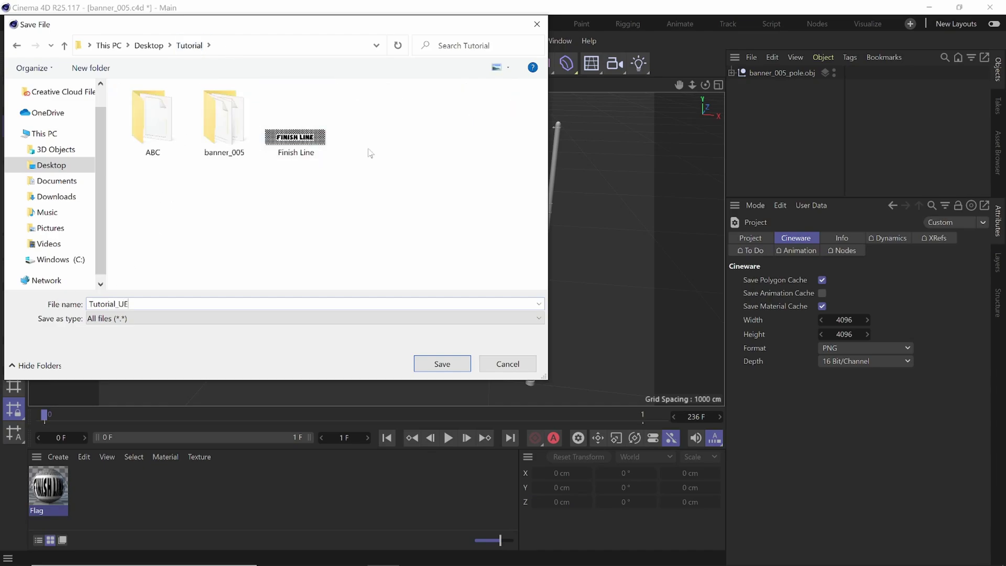
left_click(457, 367)
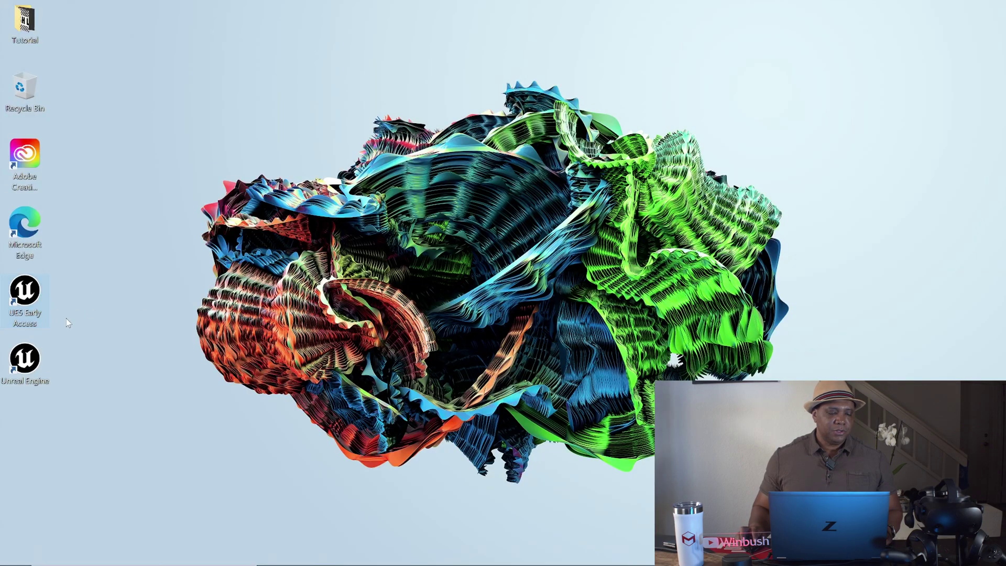
Launch UE5 Early Access and choose the Film / Video & Live Events category with the Blank template.
left_click(42, 317)
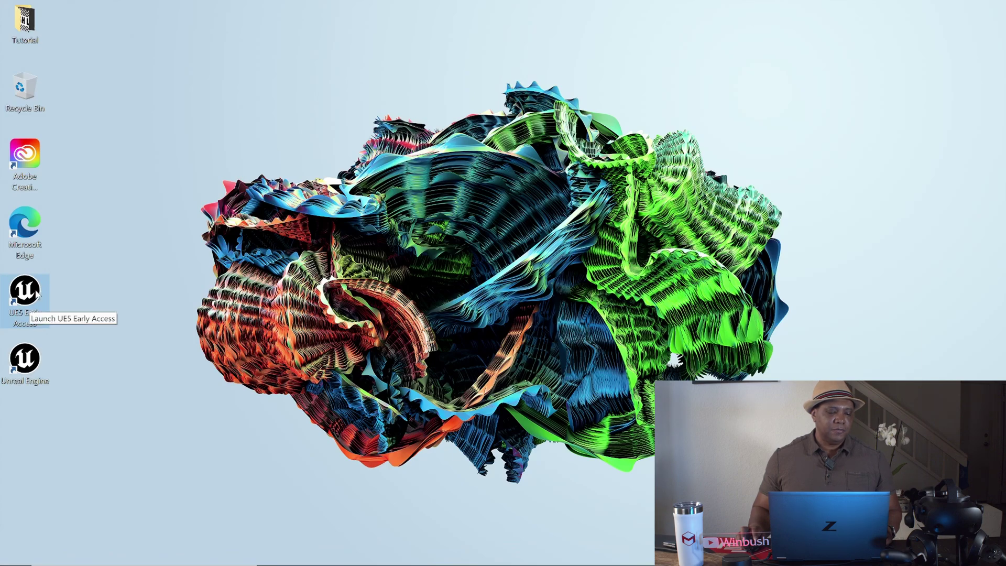
double_click(40, 296)
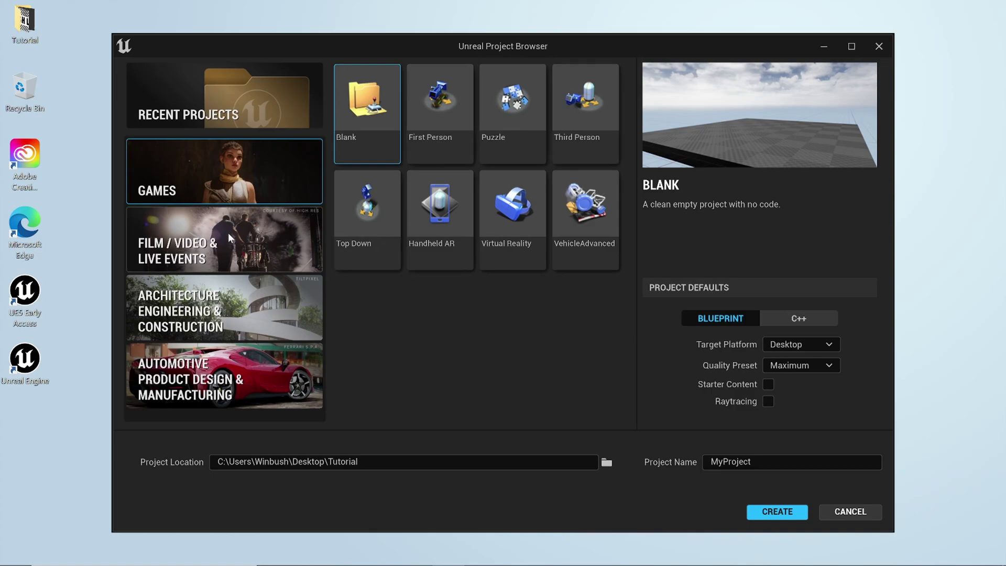
left_click(230, 255)
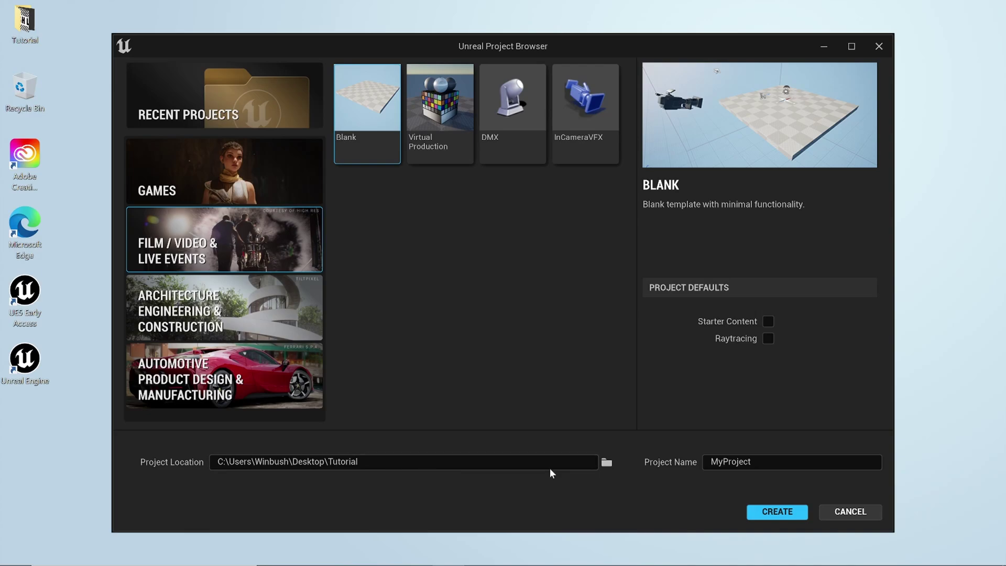
Set the new project's location to the Desktop's Tutorial folder and enable Raytracing.
left_click(611, 465)
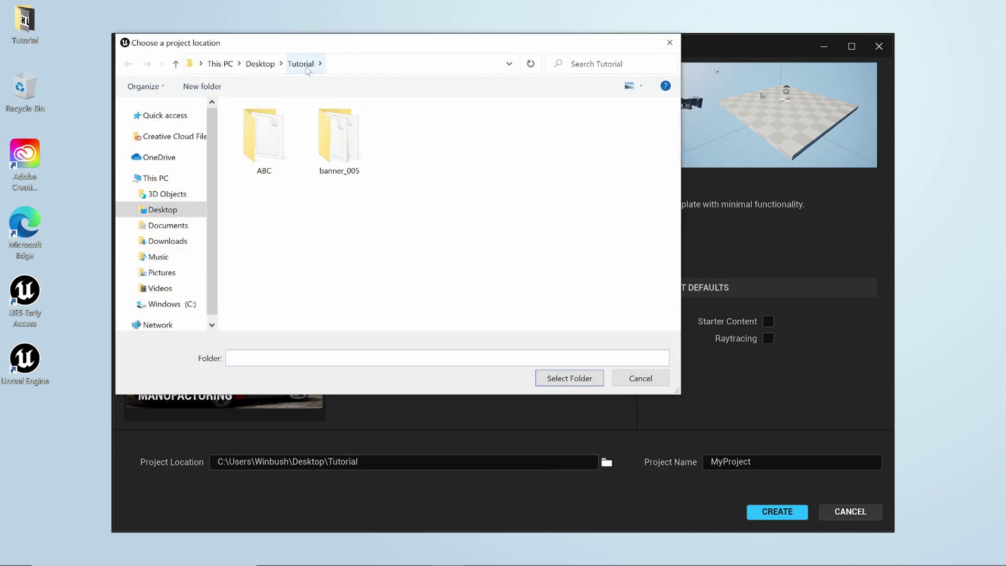
left_click(571, 378)
left_click(768, 339)
Name the new Unreal project Tutorial_Flag and create it in the Desktop's Tutorial folder.
left_click(760, 462)
left_click_drag(764, 462, 673, 459)
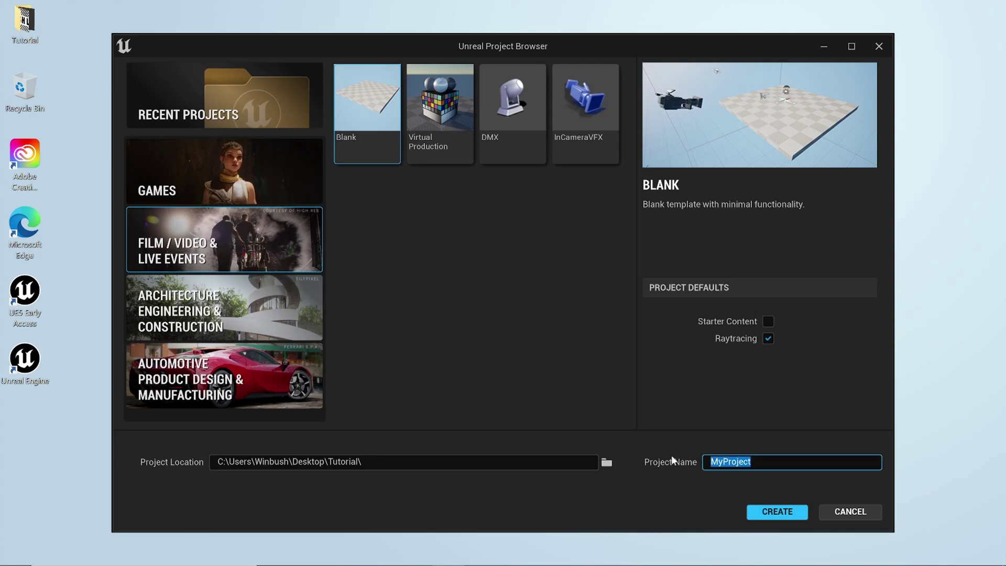
type("Tutorial_Flag")
left_click(714, 417)
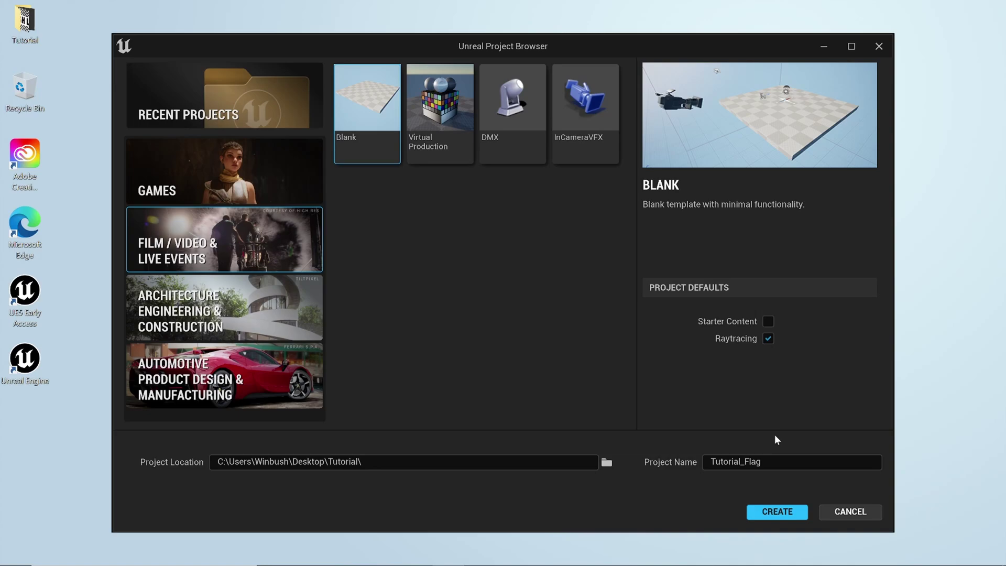
left_click(747, 462)
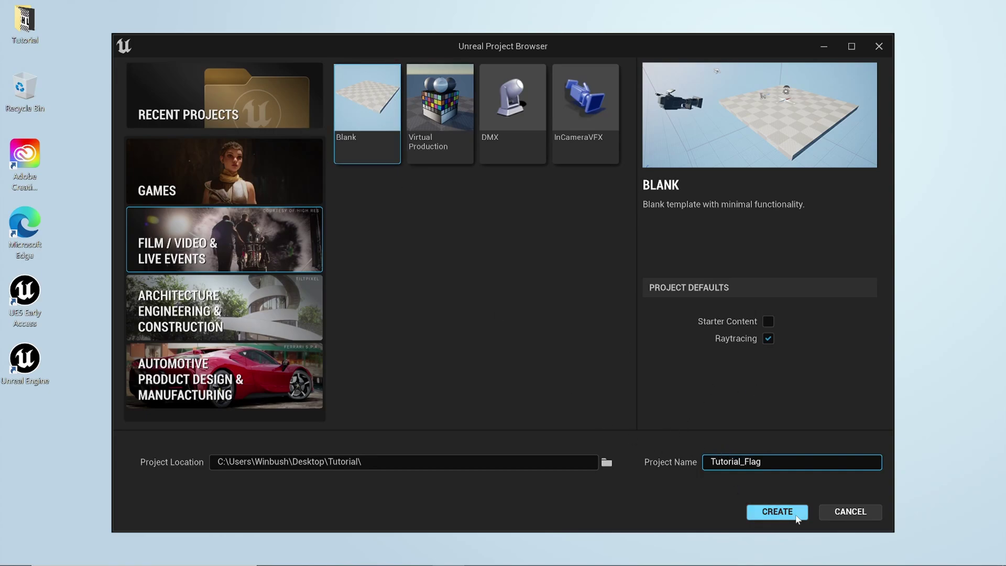
left_click(771, 512)
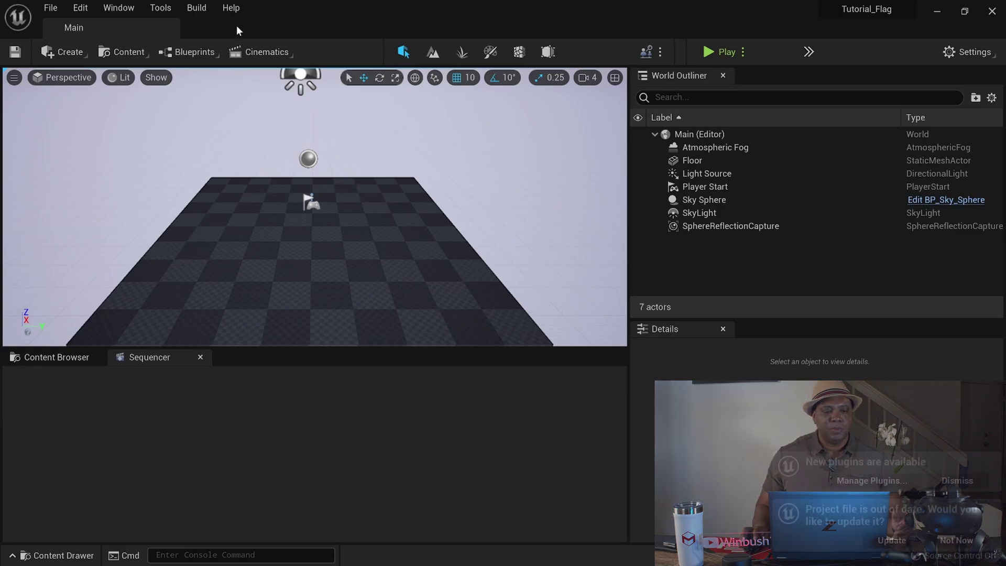
Find the Datasmith C4D Importer plugin by searching all plugins for c4d, and enable it despite its beta status.
left_click(80, 8)
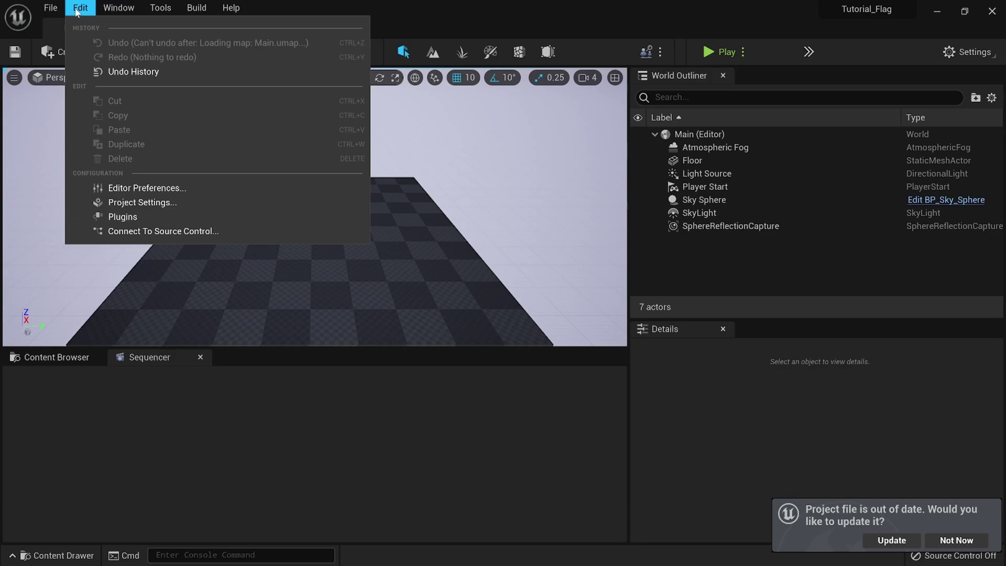
left_click(140, 219)
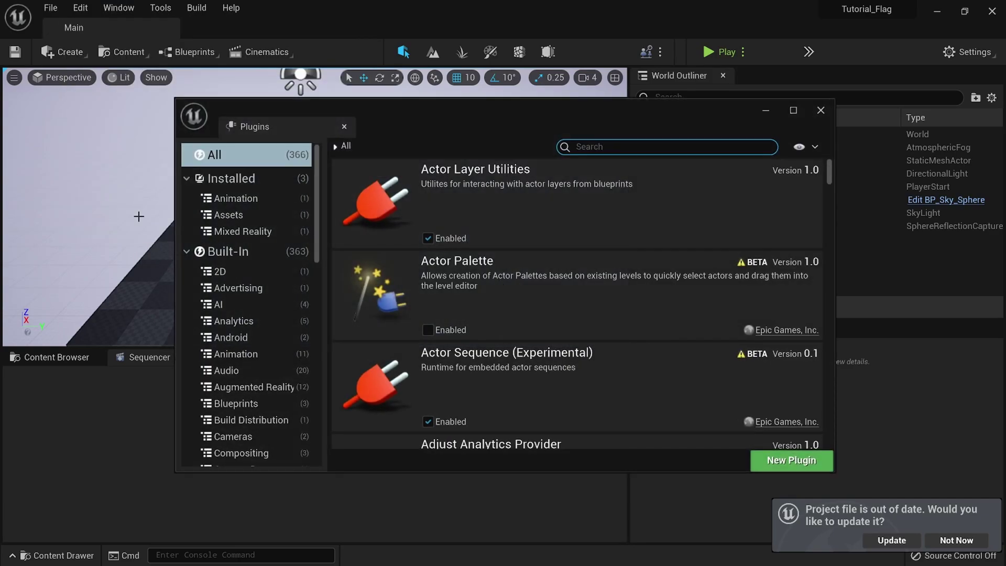
left_click(243, 160)
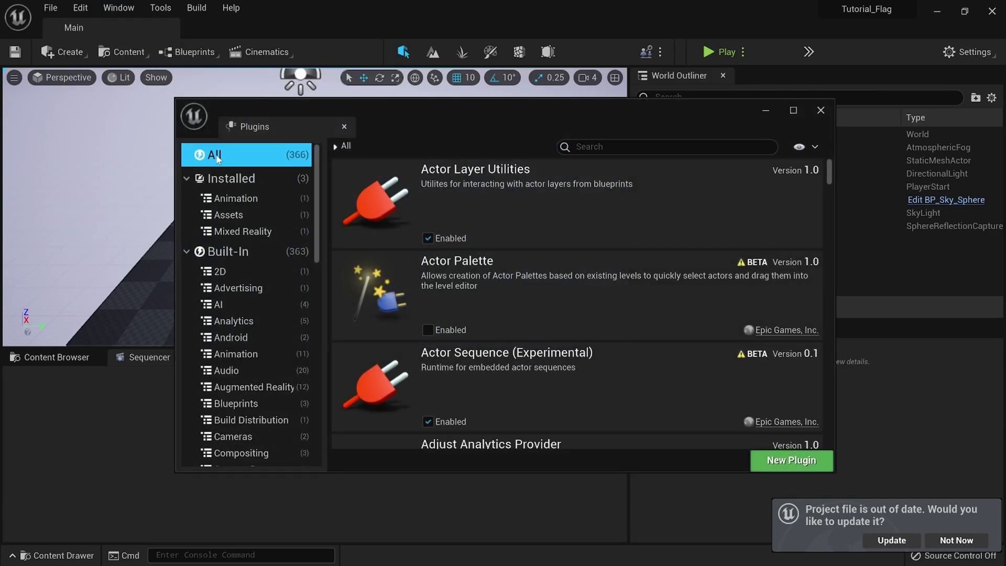
left_click(604, 149)
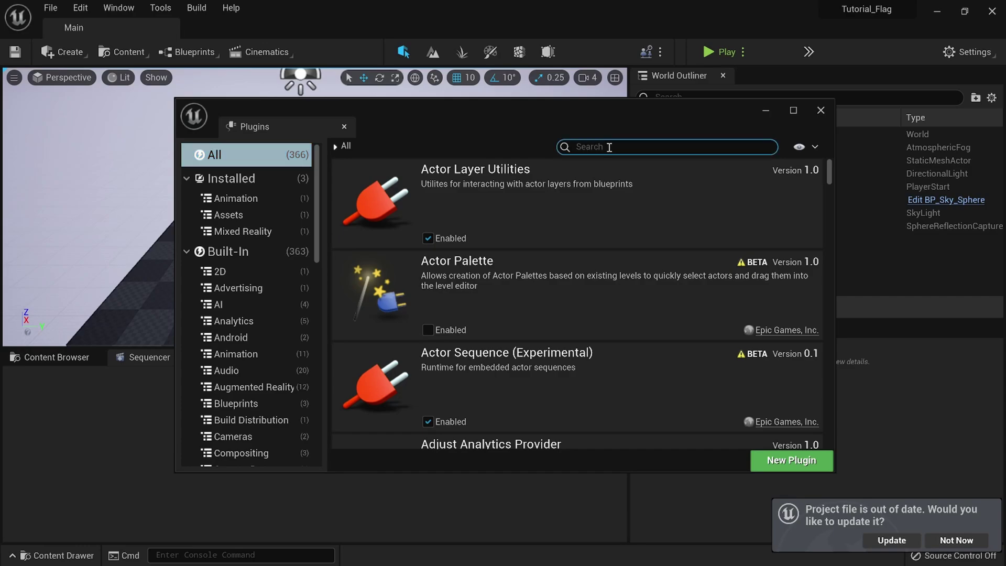
type("c4d")
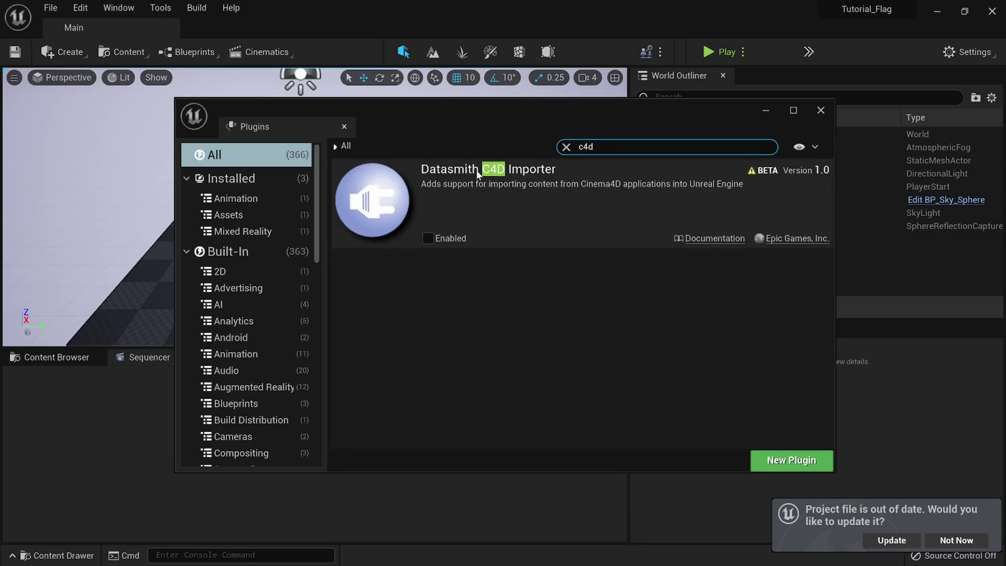
left_click(449, 239)
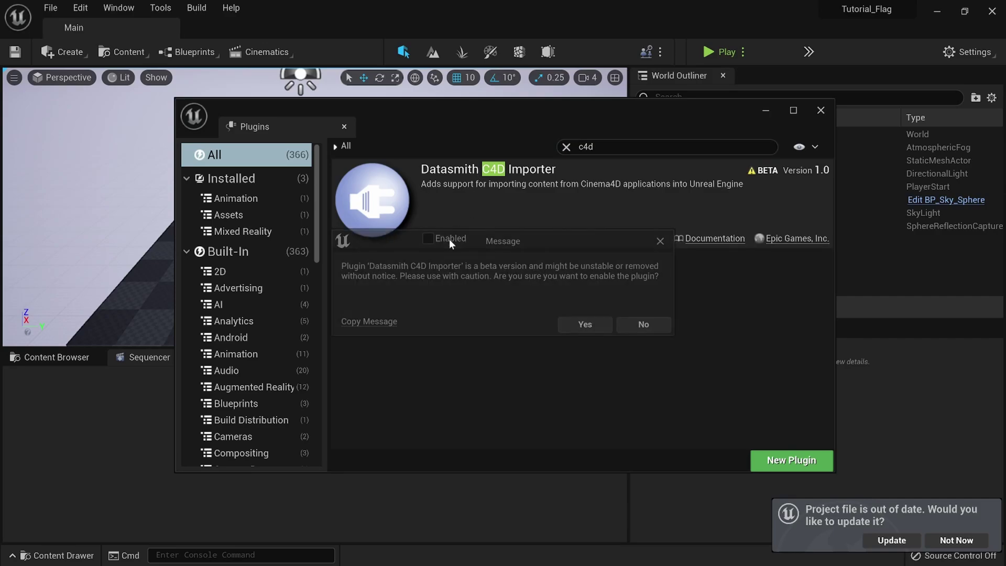
left_click(584, 324)
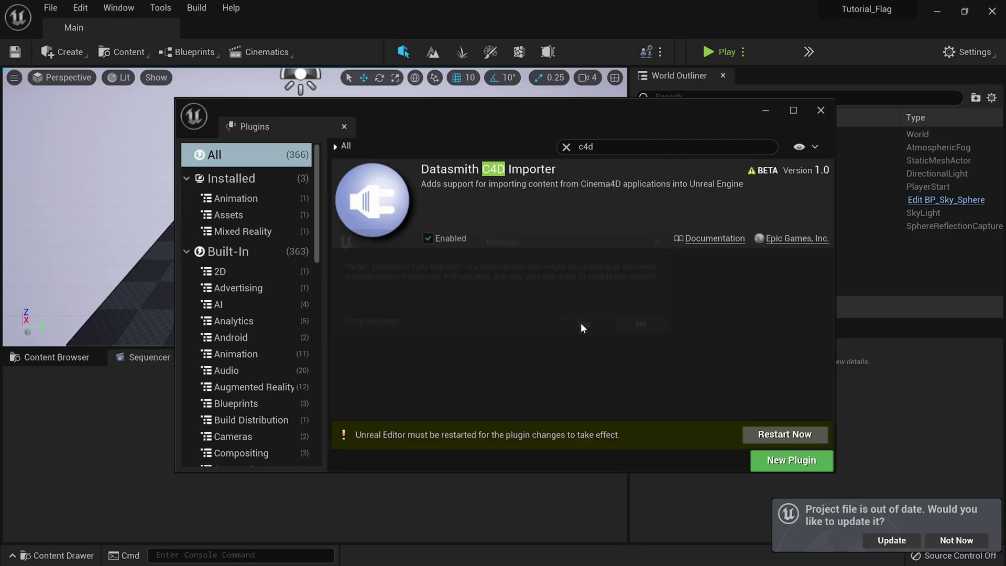
Restart the editor to apply the plugin change and update the out-of-date project file.
left_click(780, 437)
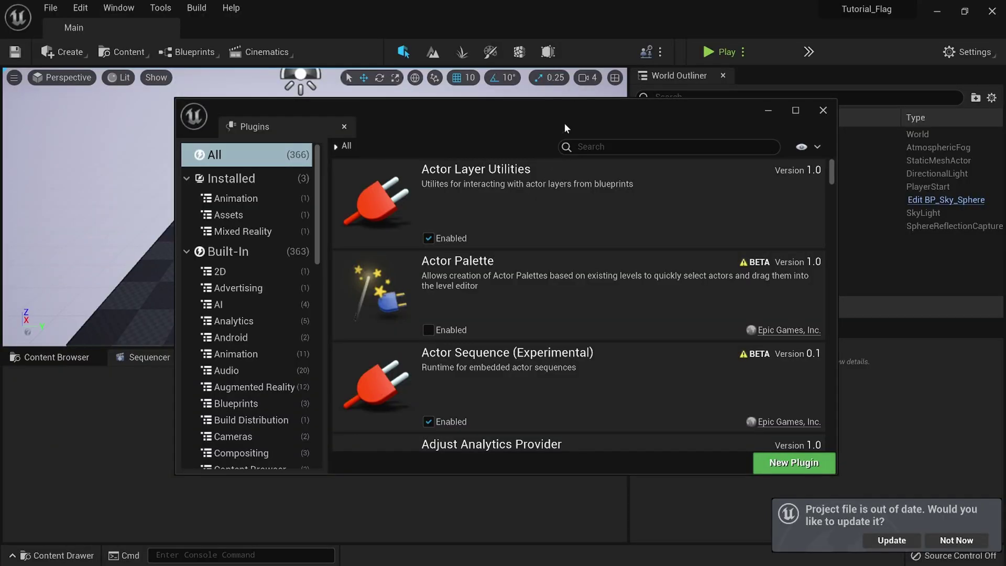
left_click(824, 111)
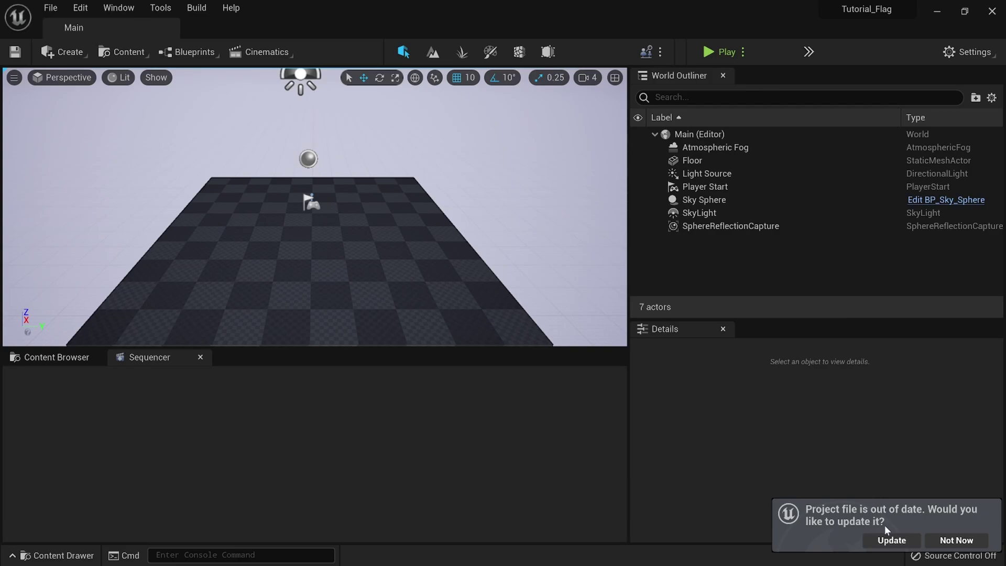
left_click(893, 540)
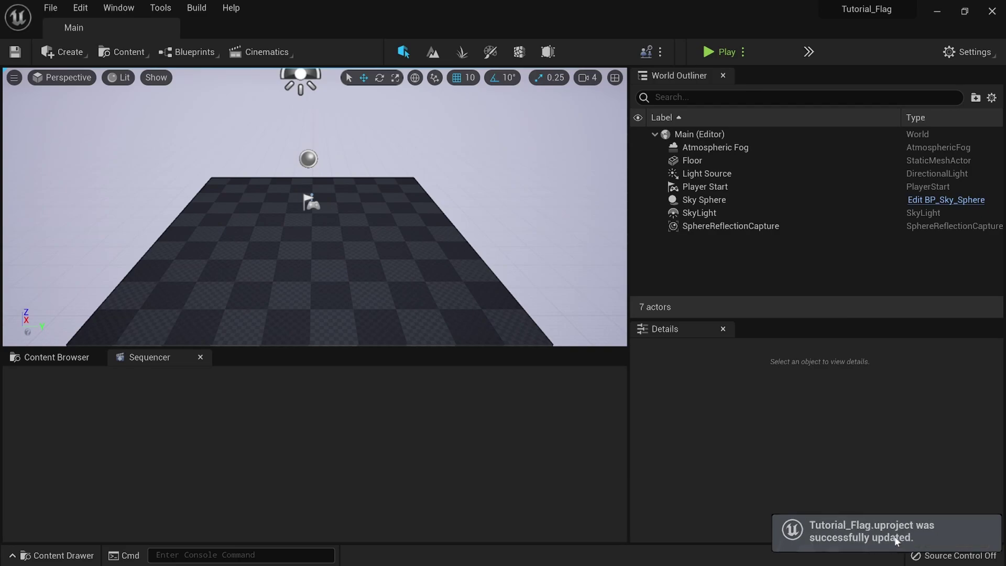
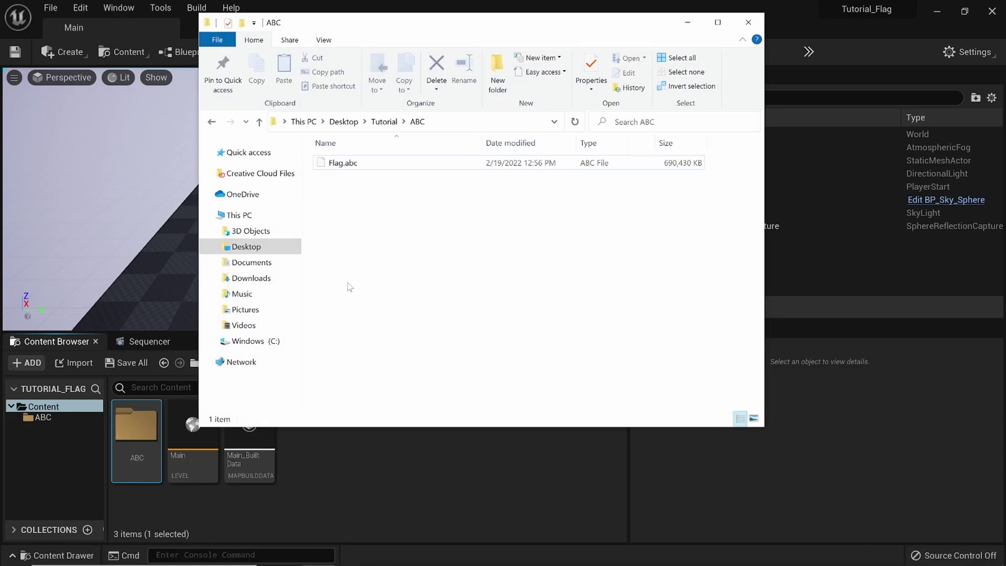
Bring Flag.abc from the Desktop's Tutorial/ABC folder into the project's ABC content folder to start its Alembic import.
left_click(367, 166)
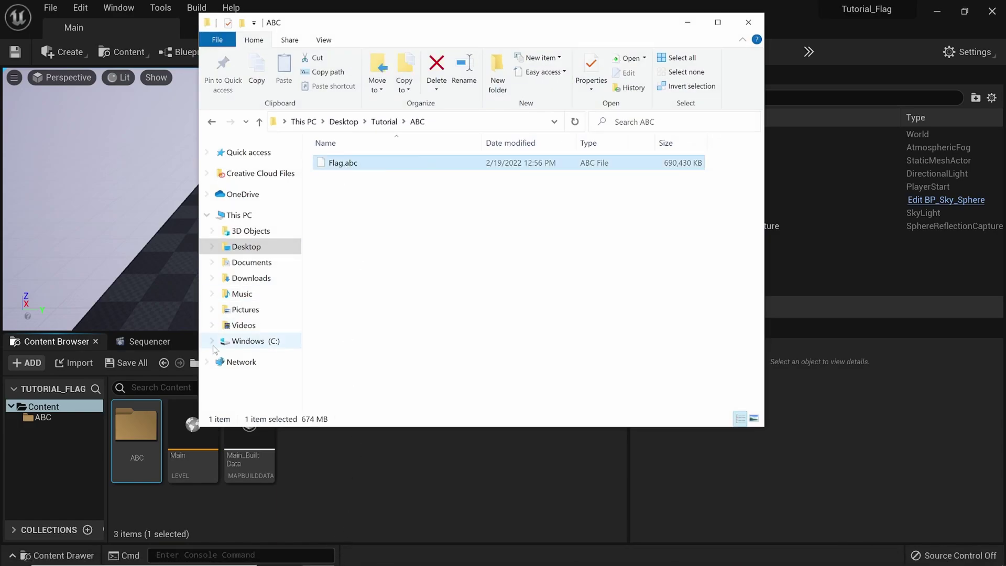
left_click(136, 428)
double_click(135, 428)
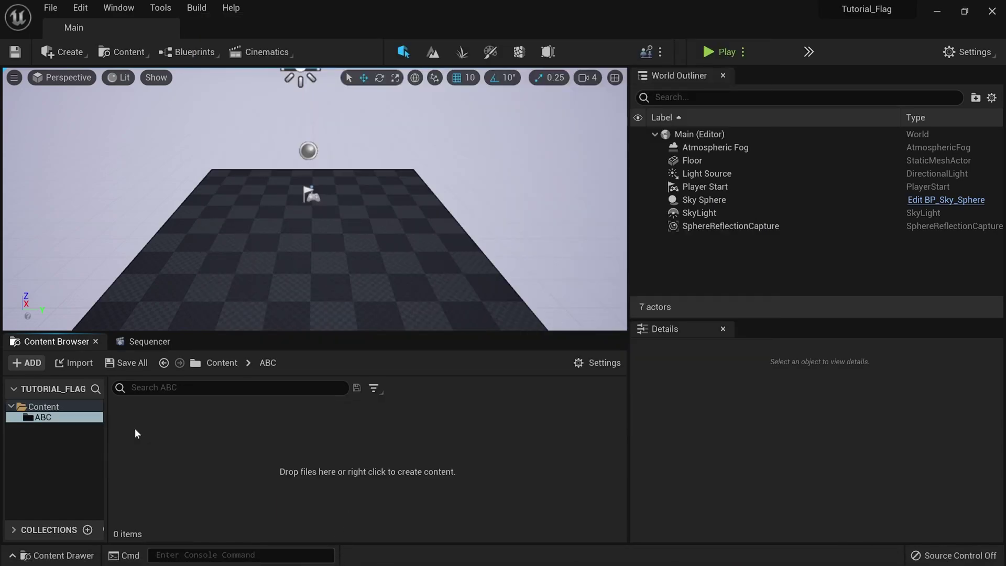
key("super")
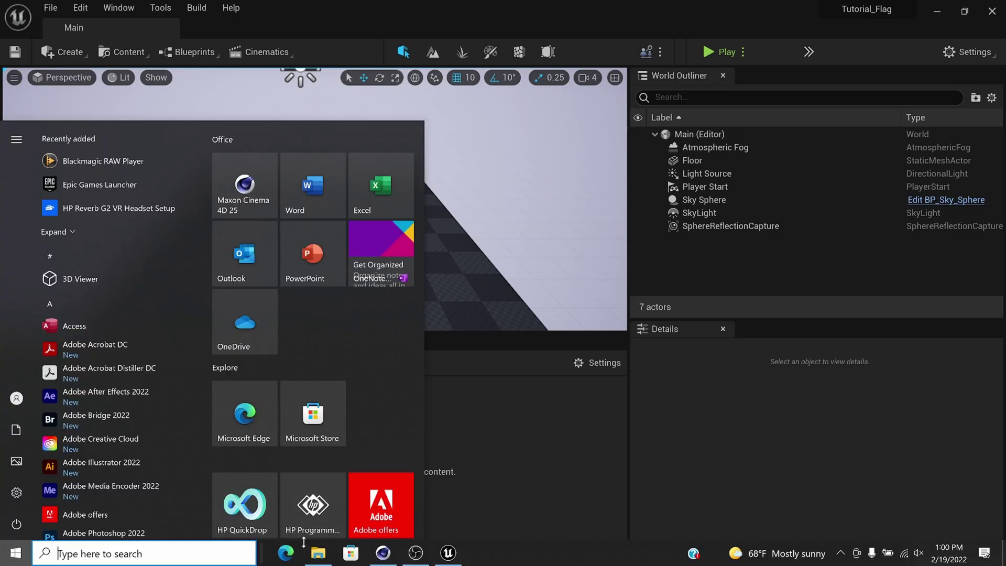
left_click(317, 557)
left_click_drag(350, 167, 190, 480)
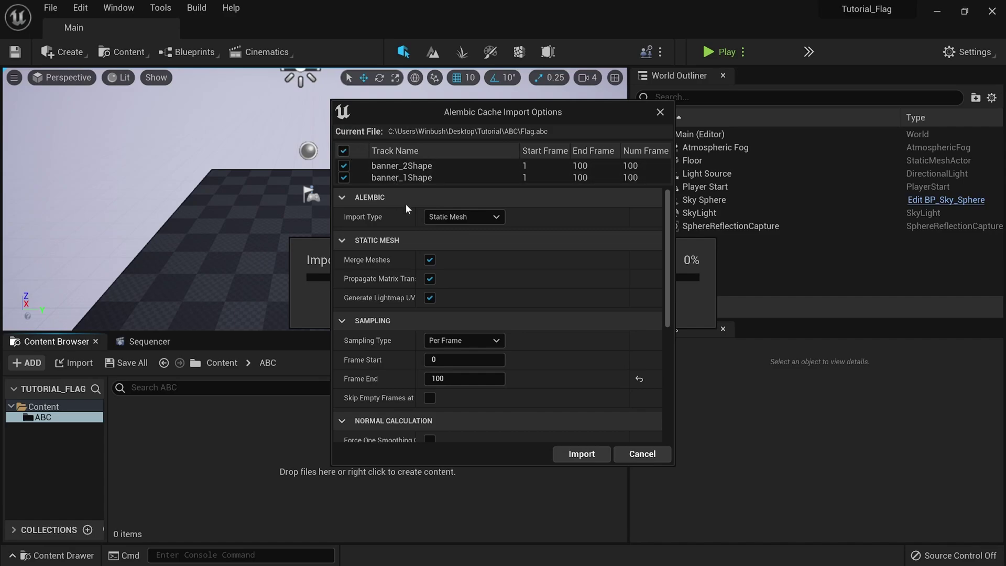
Import the Alembic flag as Geometry Cache (Experimental) using the Autodesk 3ds Max conversion preset.
left_click(485, 217)
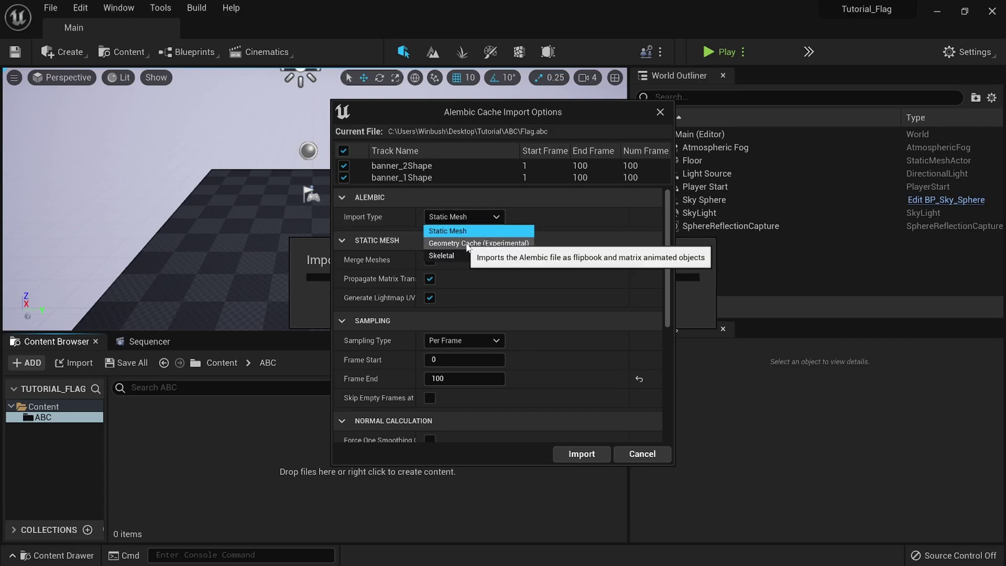
left_click(469, 244)
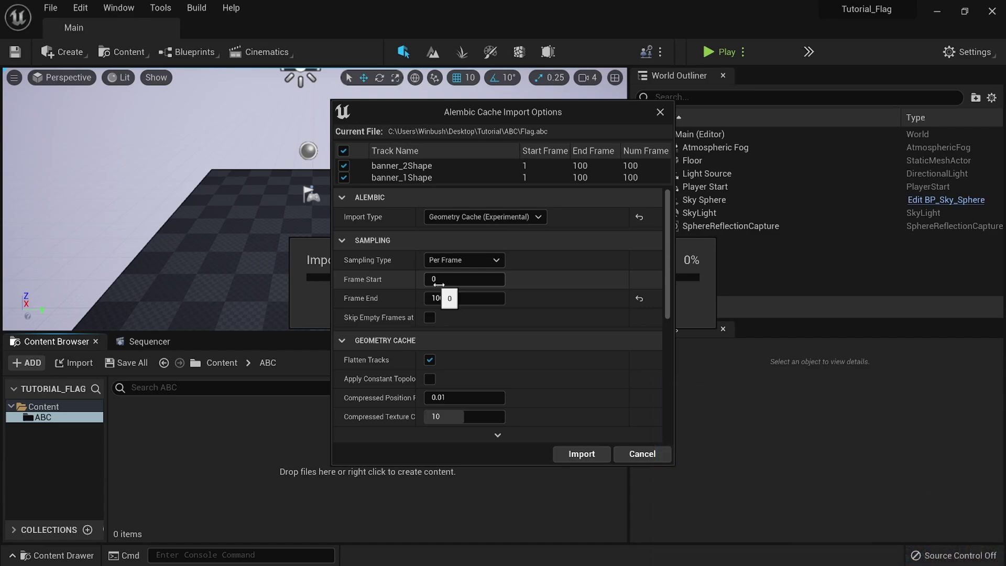
left_click_drag(668, 236, 670, 369)
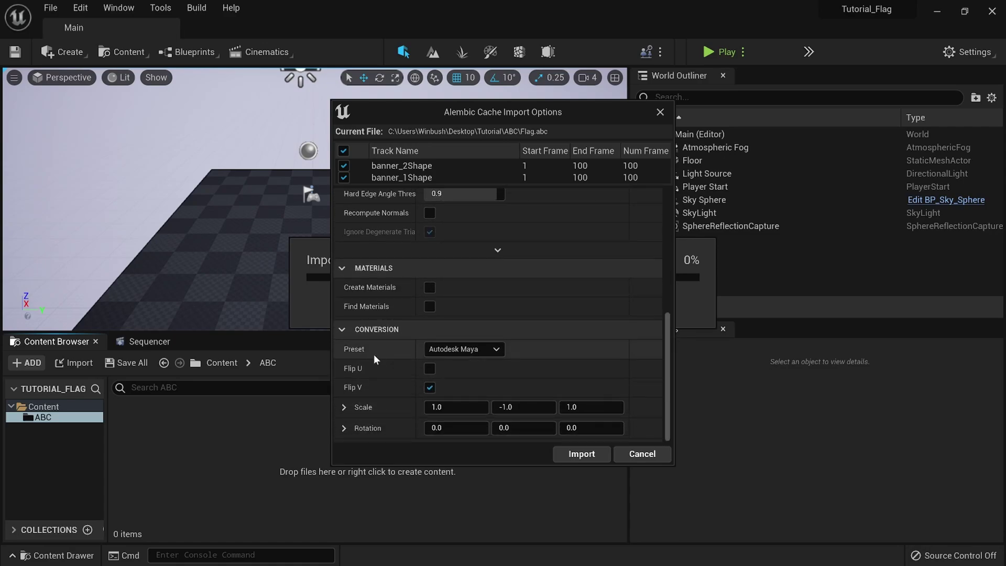
left_click(457, 350)
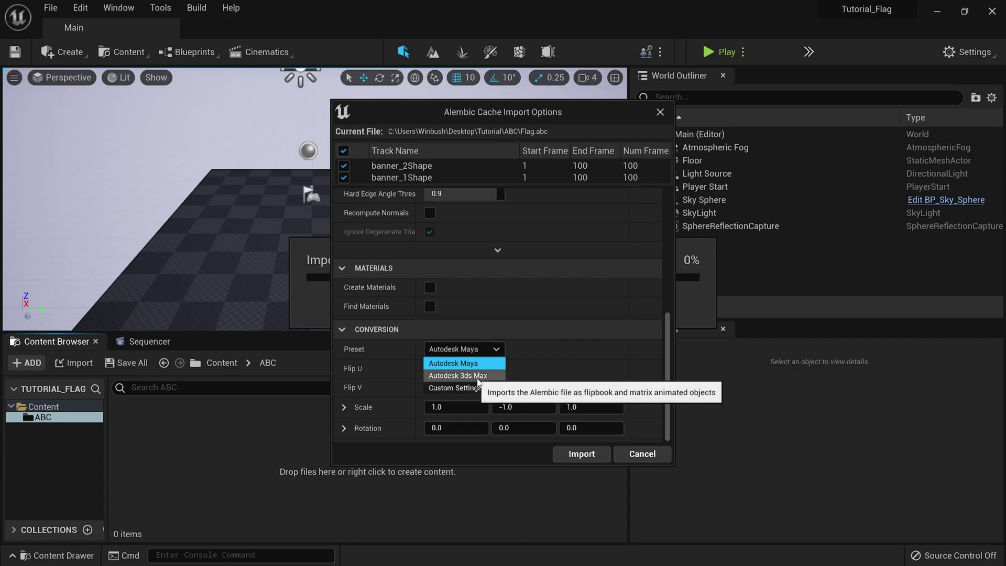
left_click(478, 377)
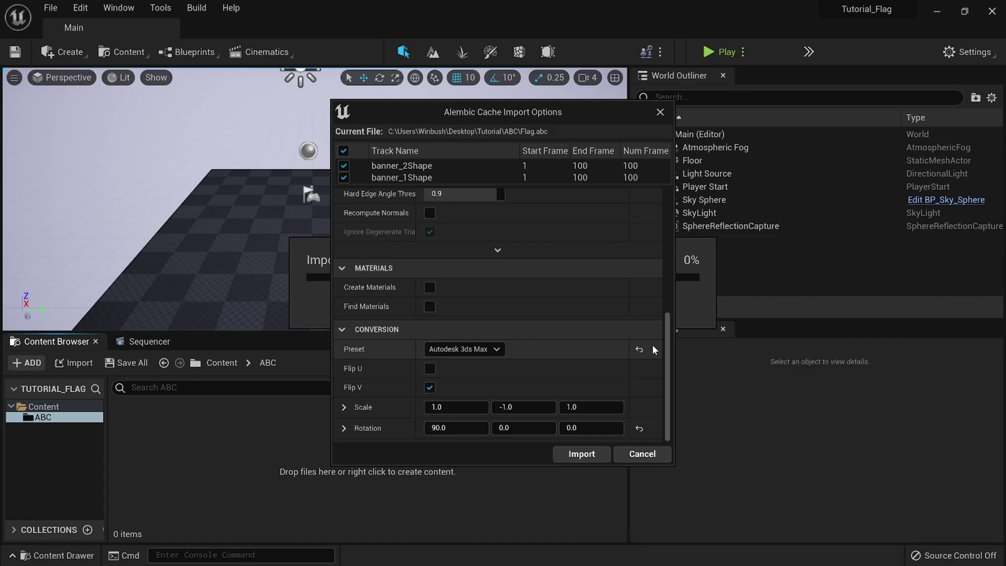
left_click(582, 453)
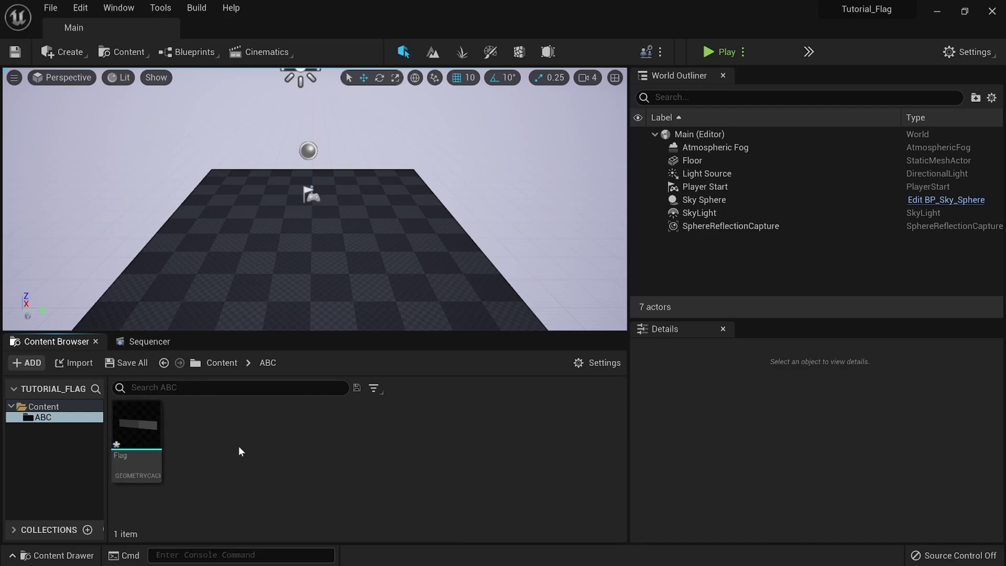
Import Tutorial_UE.c4d from the Desktop's Tutorial folder through Datasmith into Content, including geometry, materials and textures, lights, cameras and animations.
left_click(136, 55)
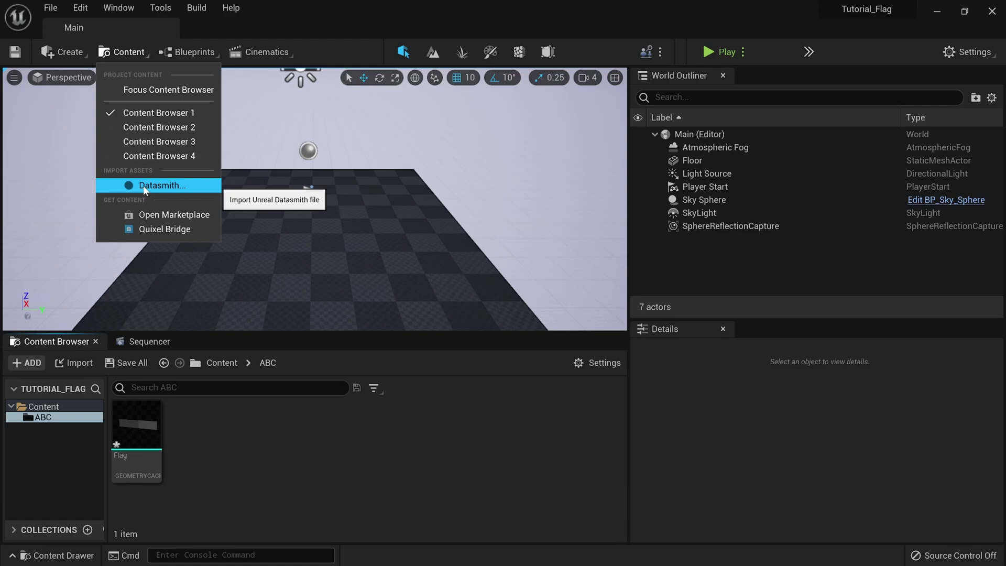
left_click(143, 185)
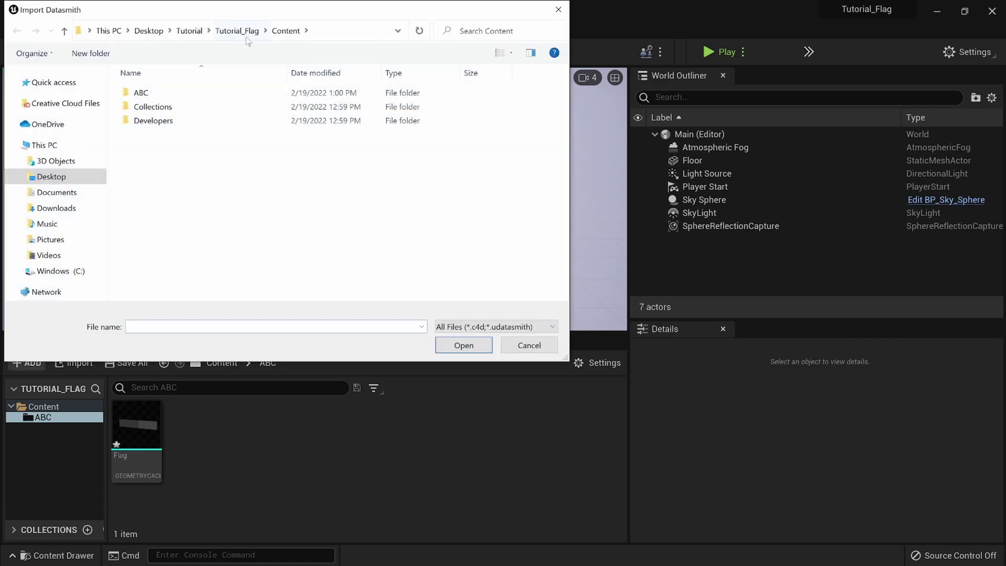
left_click(238, 32)
left_click(178, 32)
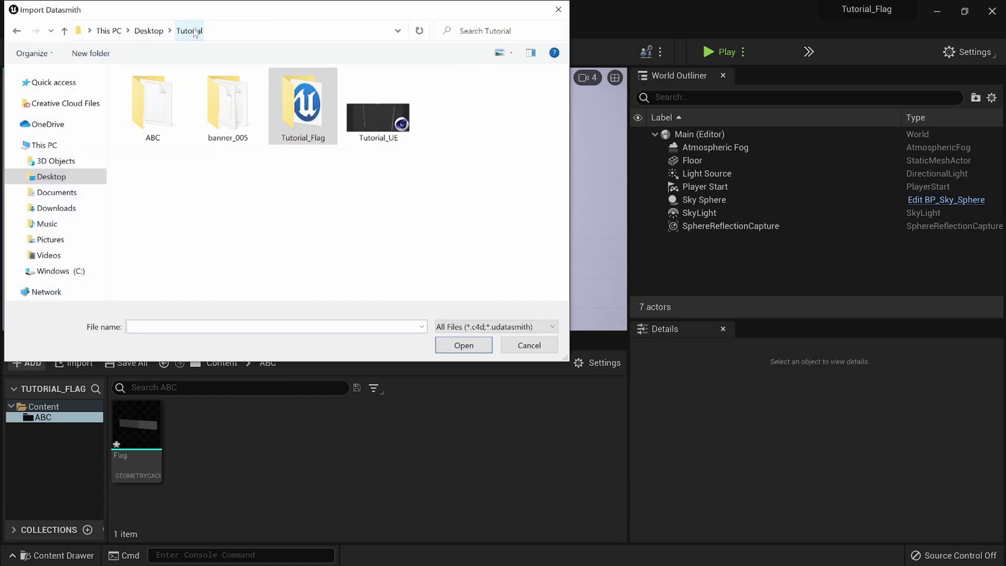
left_click(388, 128)
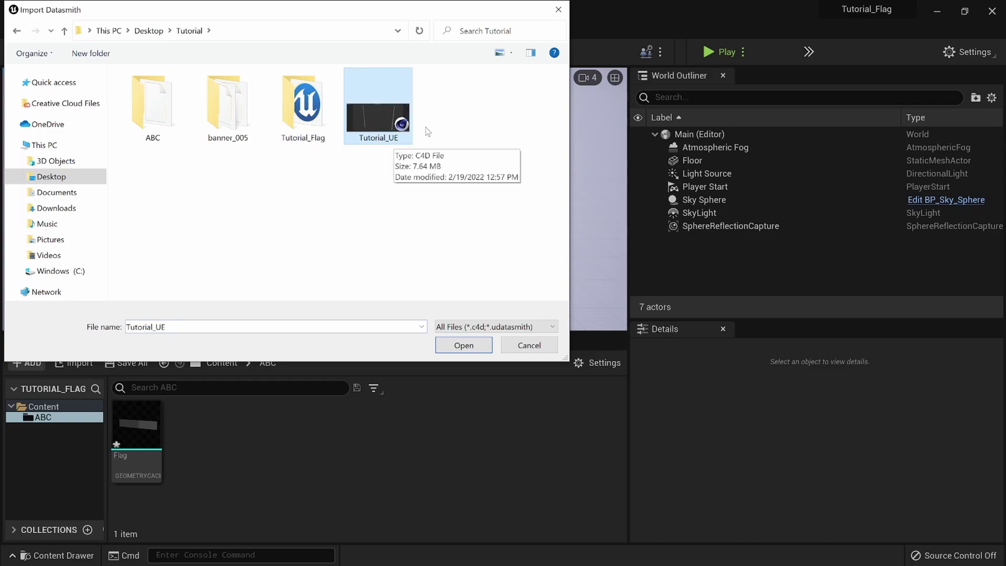
left_click(474, 346)
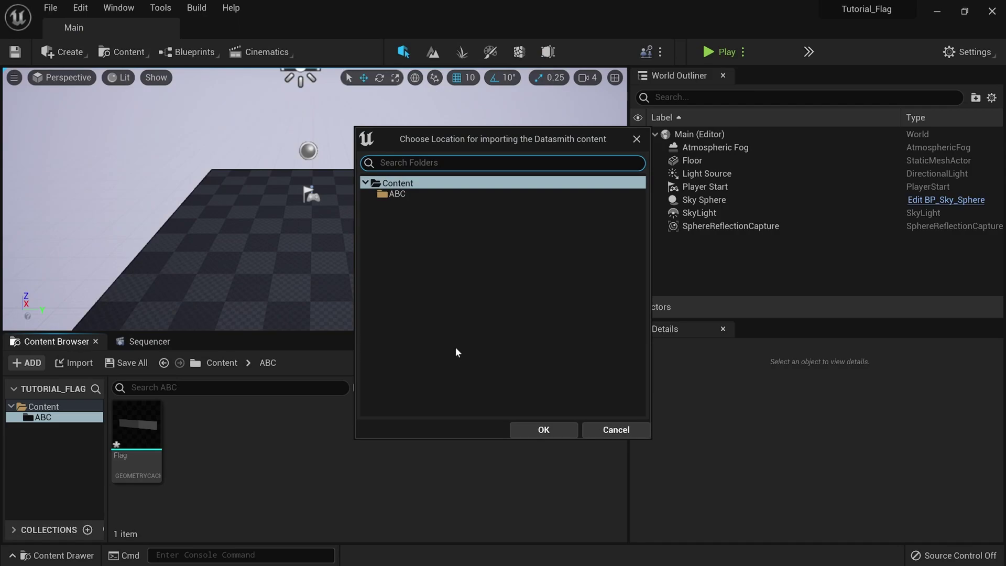
left_click(410, 184)
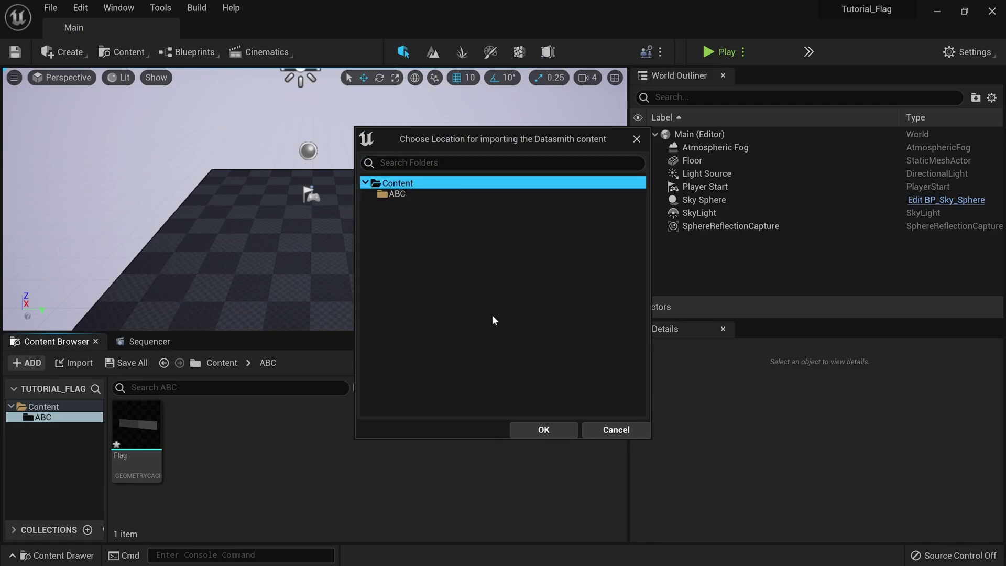
left_click(540, 431)
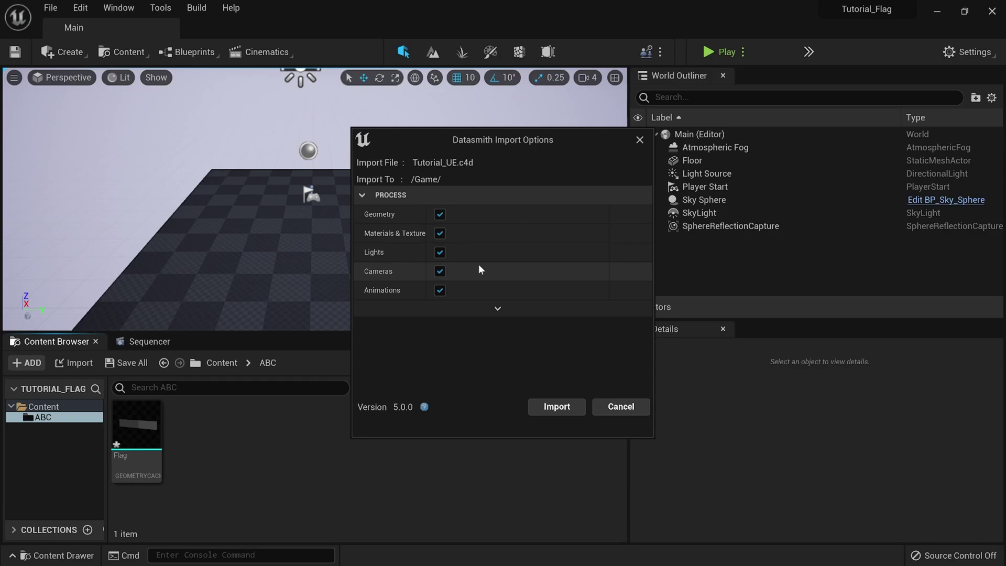
left_click(564, 405)
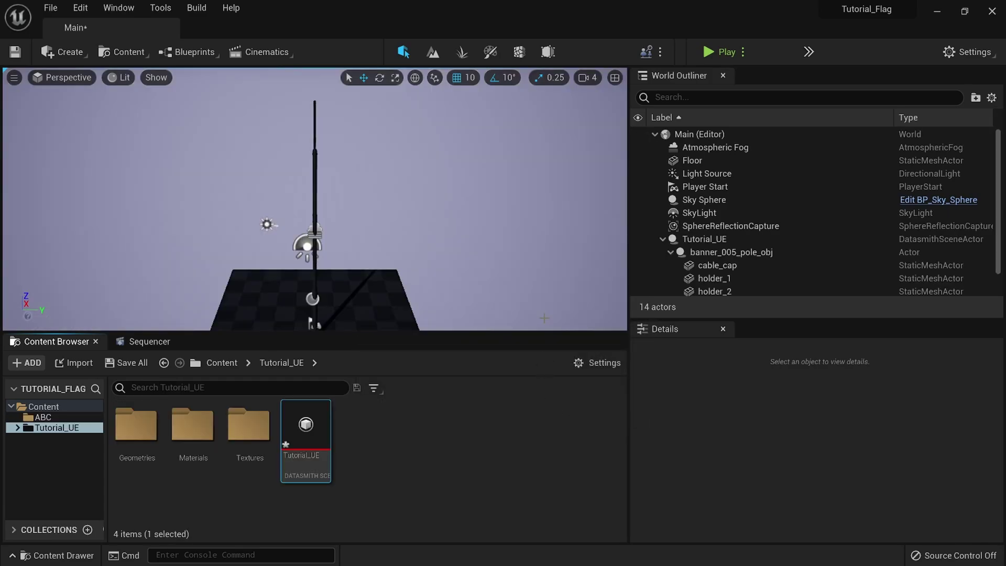
Place the Flag geometry cache from the ABC content folder into the level between the two poles.
left_click_drag(501, 341, 498, 413)
left_click_drag(472, 246, 418, 308, "alt")
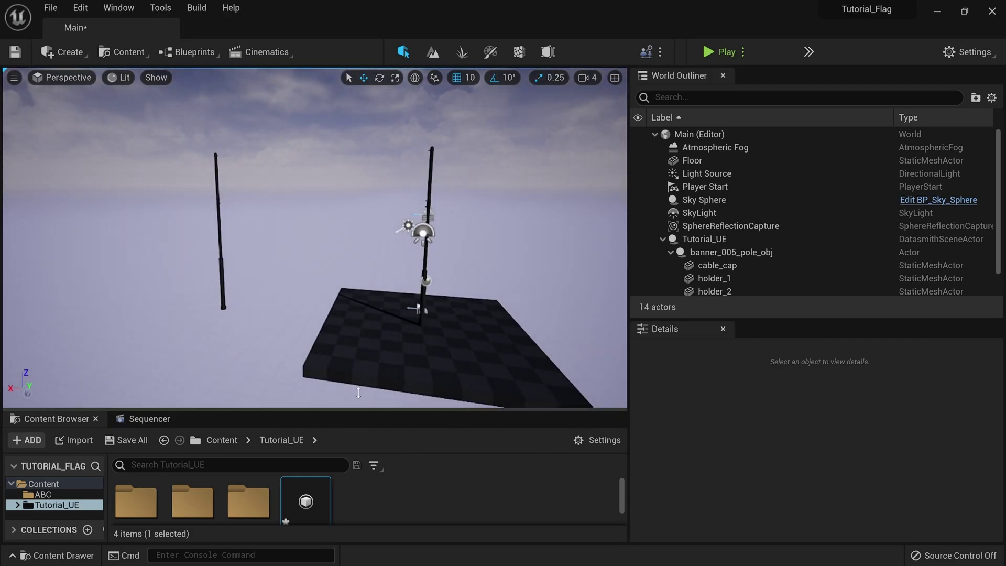
left_click_drag(359, 393, 320, 373)
left_click_drag(41, 459, 42, 456)
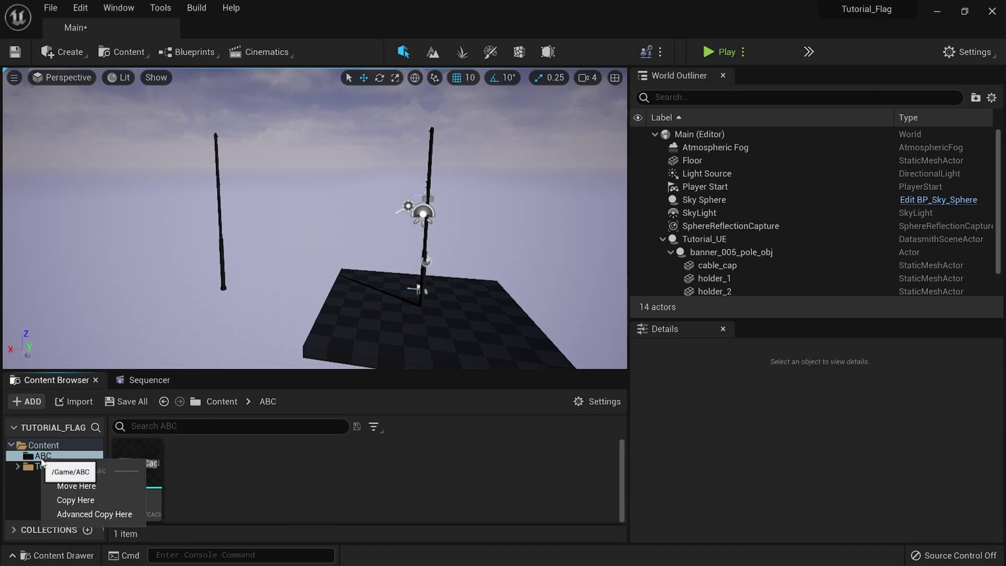
left_click(232, 476)
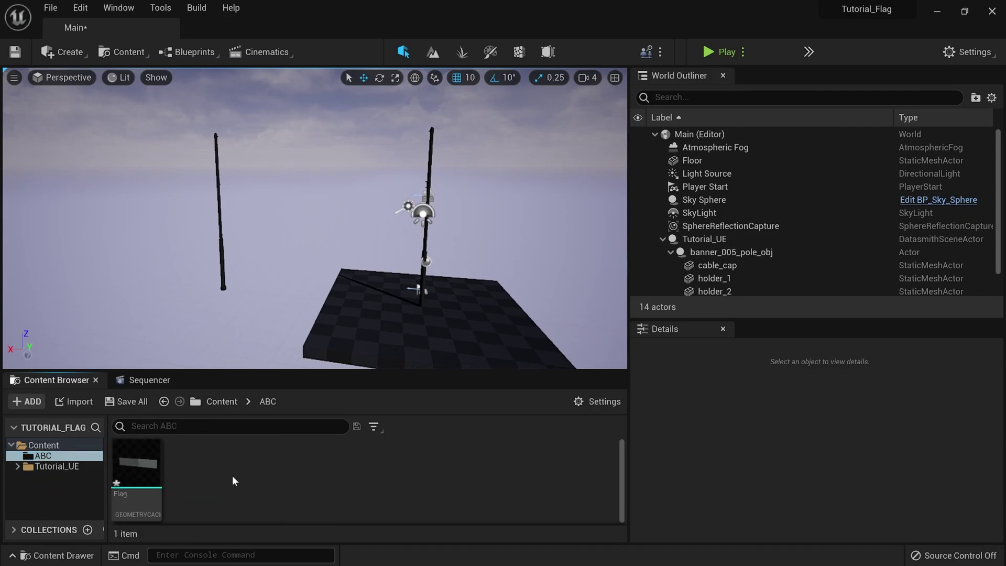
left_click(143, 467)
left_click_drag(328, 196, 328, 197)
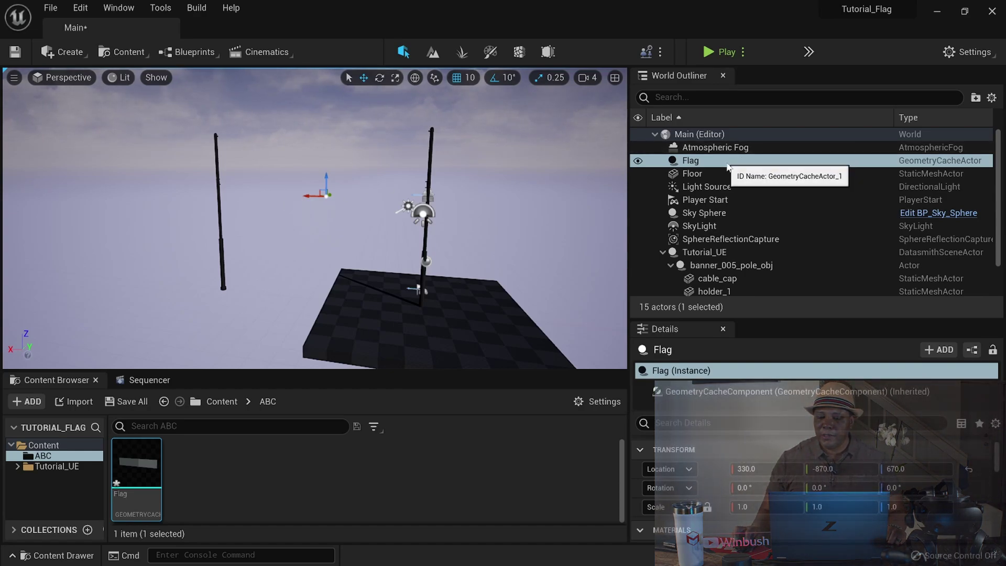
Reset the Flag actor's location to 0, 0, 0 so the banner lines up with the poles.
left_click(707, 162)
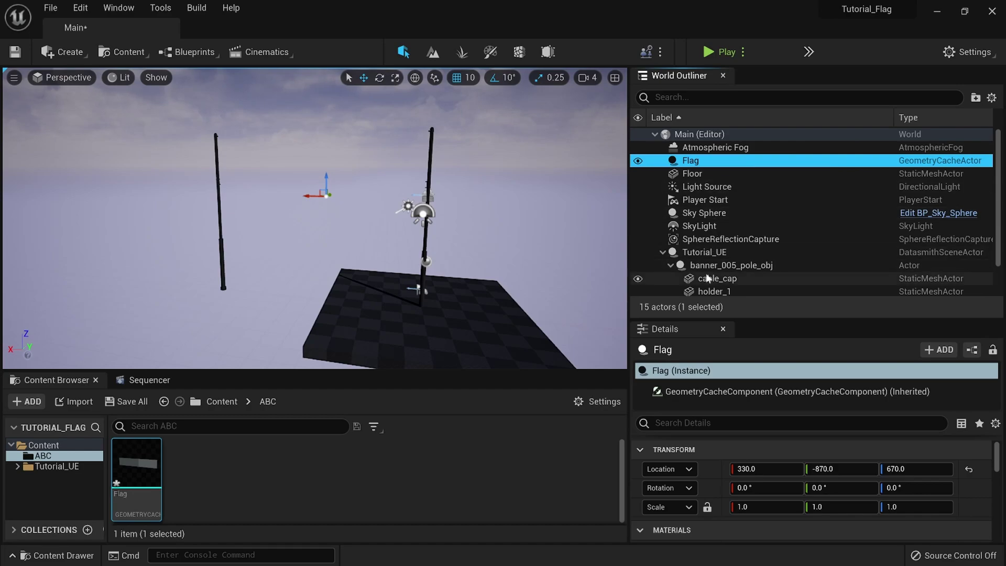
key("F2")
left_click_drag(802, 319, 775, 237)
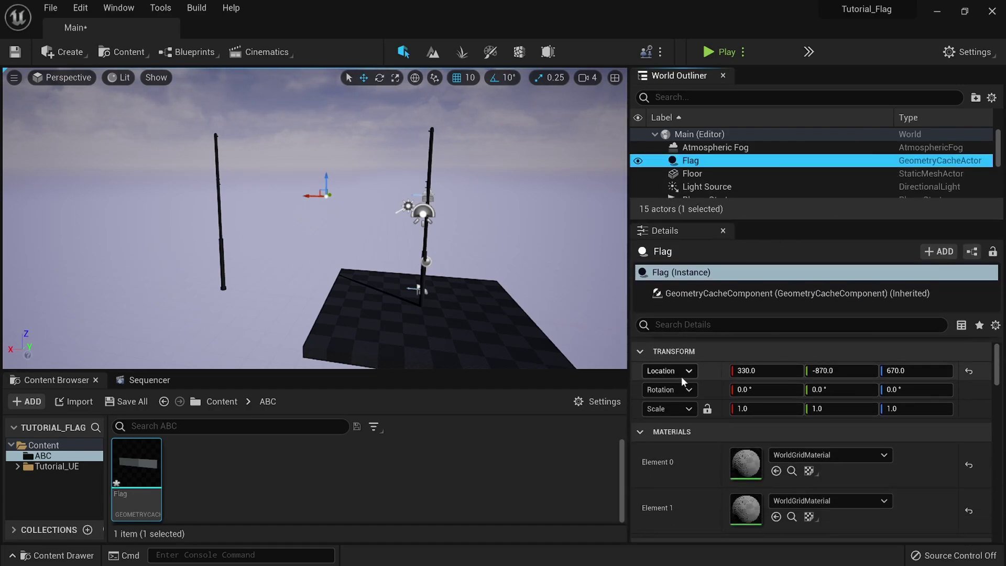
left_click(970, 372)
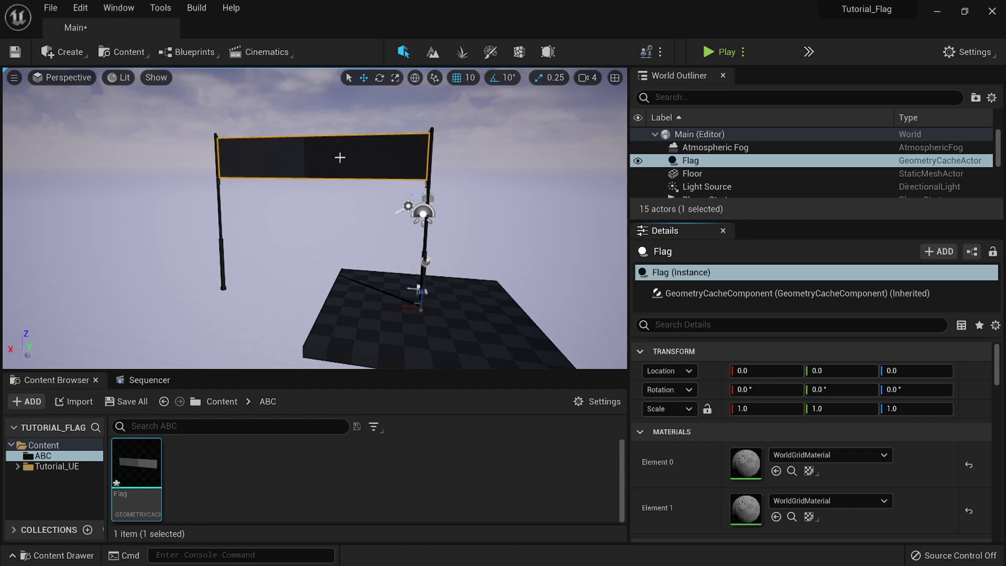
Open the Flag material instance from the Tutorial_UE/Materials content folder for editing.
left_click(62, 467)
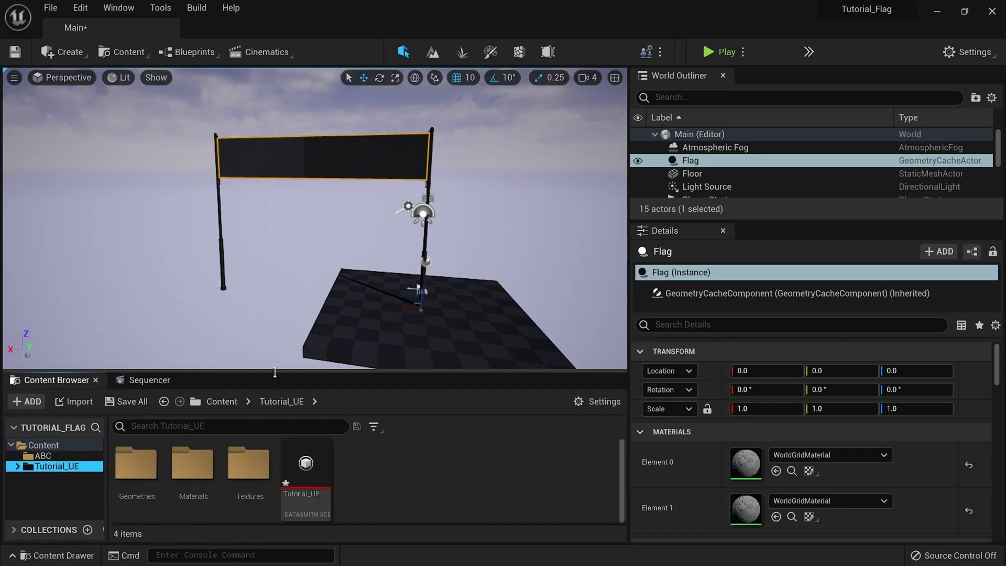
left_click_drag(274, 373, 274, 336)
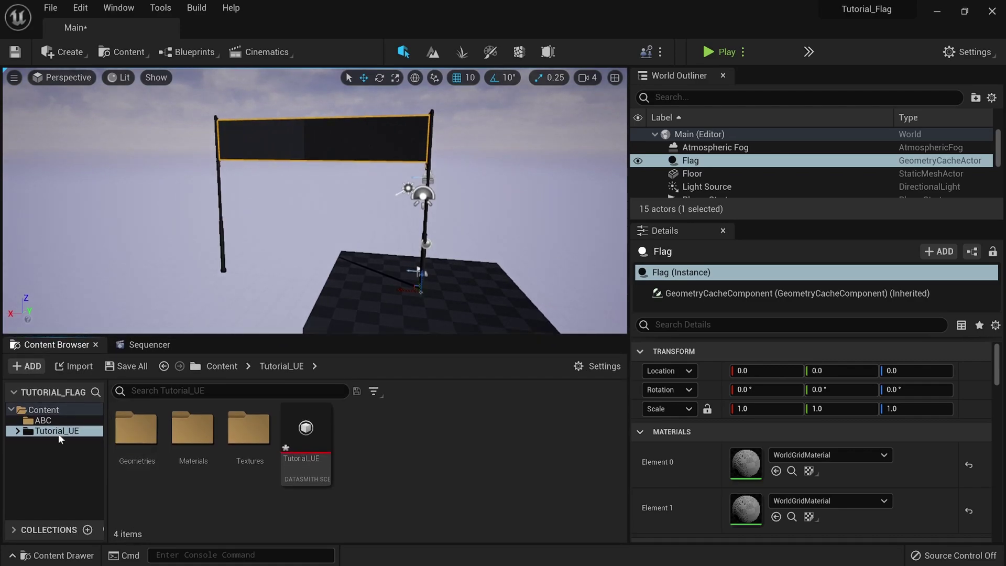
left_click(204, 438)
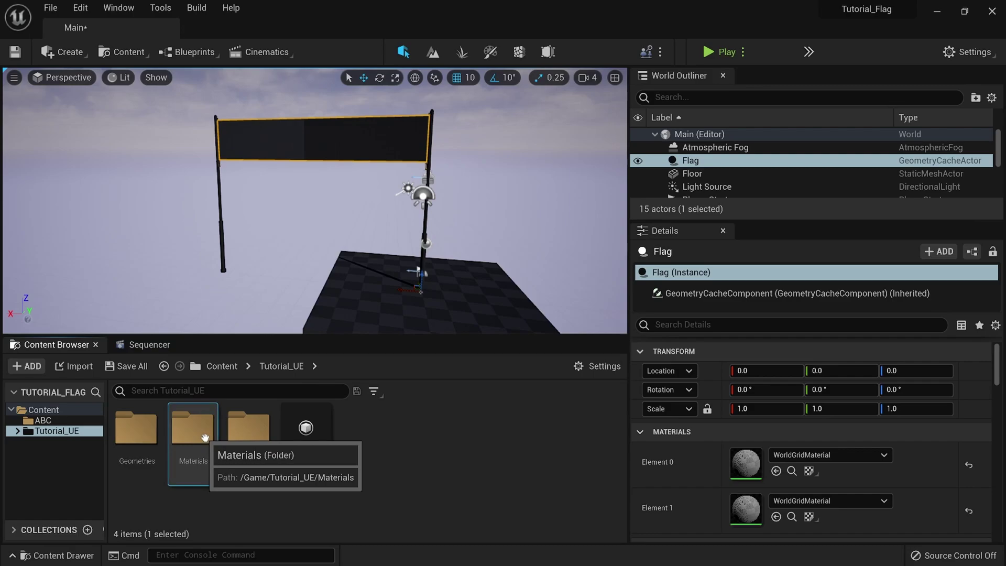
double_click(204, 438)
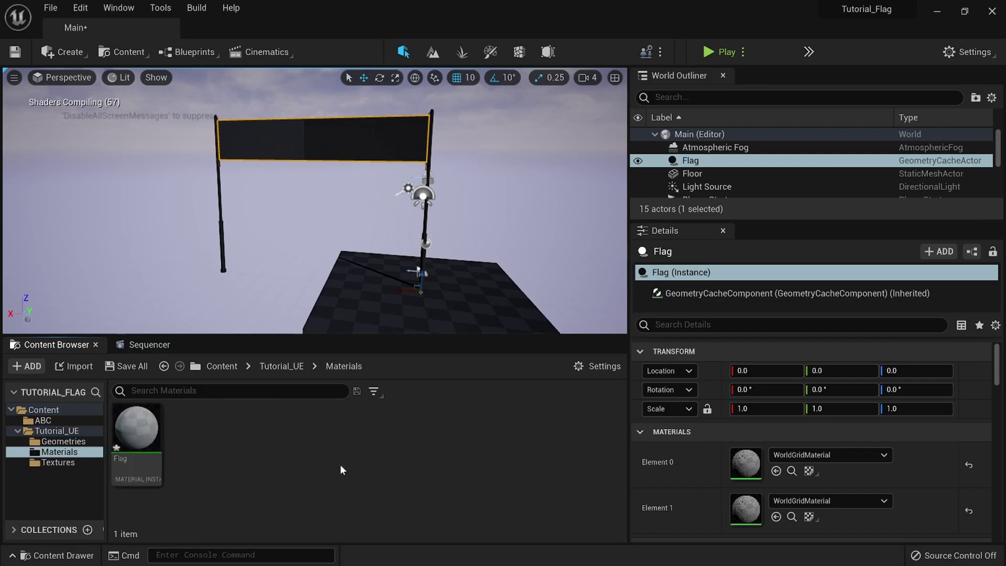
left_click(137, 435)
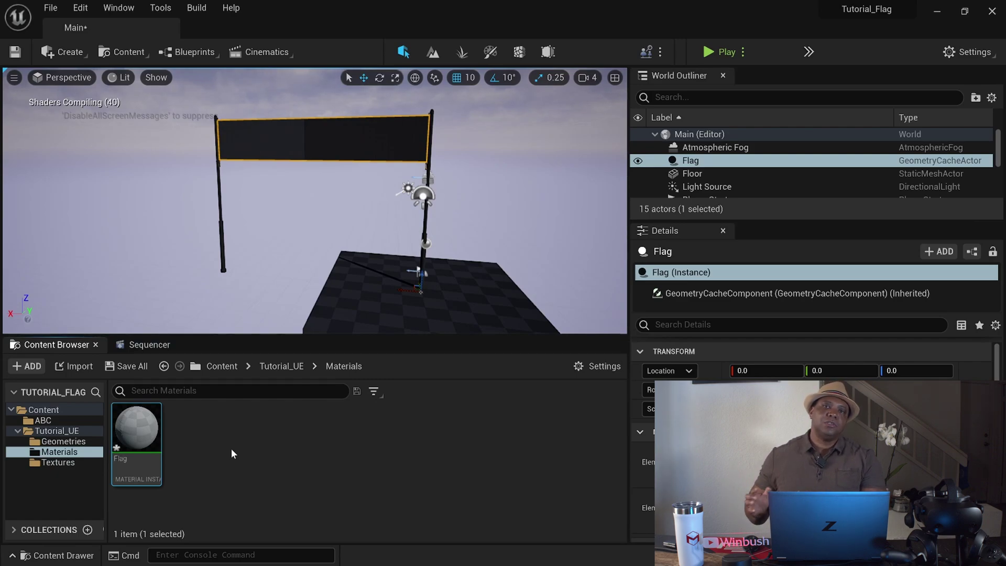
double_click(134, 423)
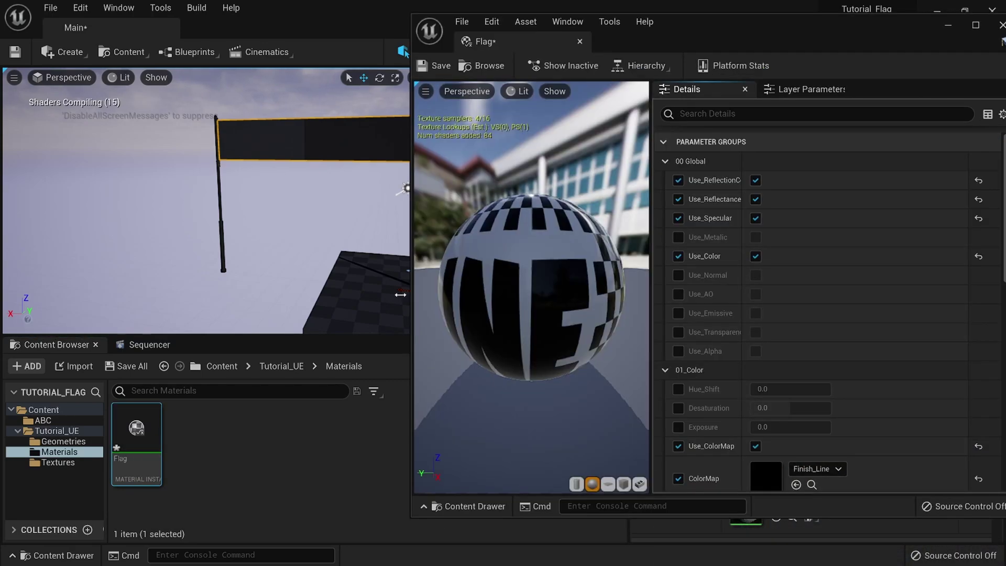
Examine the Flag material instance's global, color, reflectance, specular and UV parameters, and minimize its editor.
left_click_drag(401, 294, 272, 300)
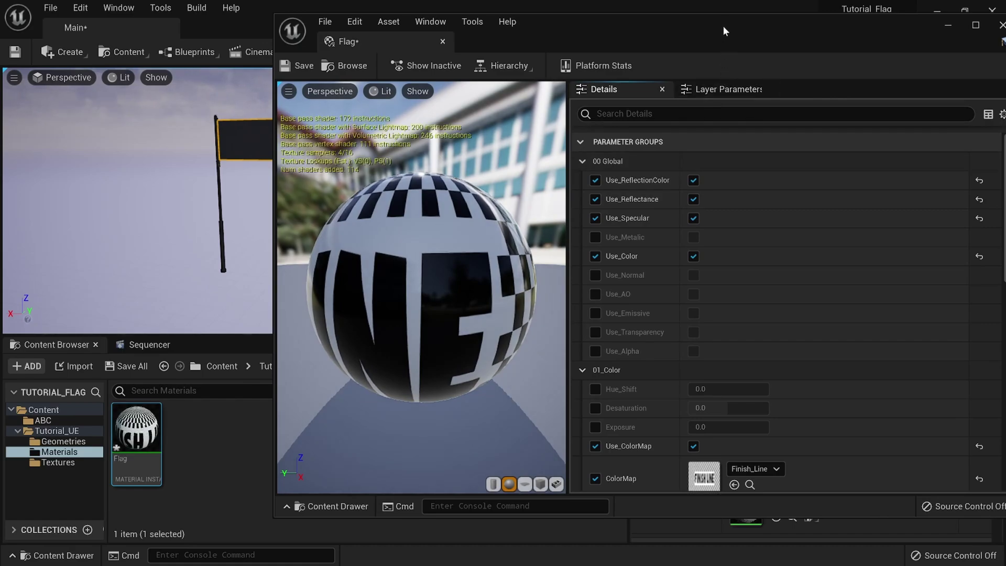
left_click_drag(724, 26, 673, 22)
scroll(701, 209, "down", 2)
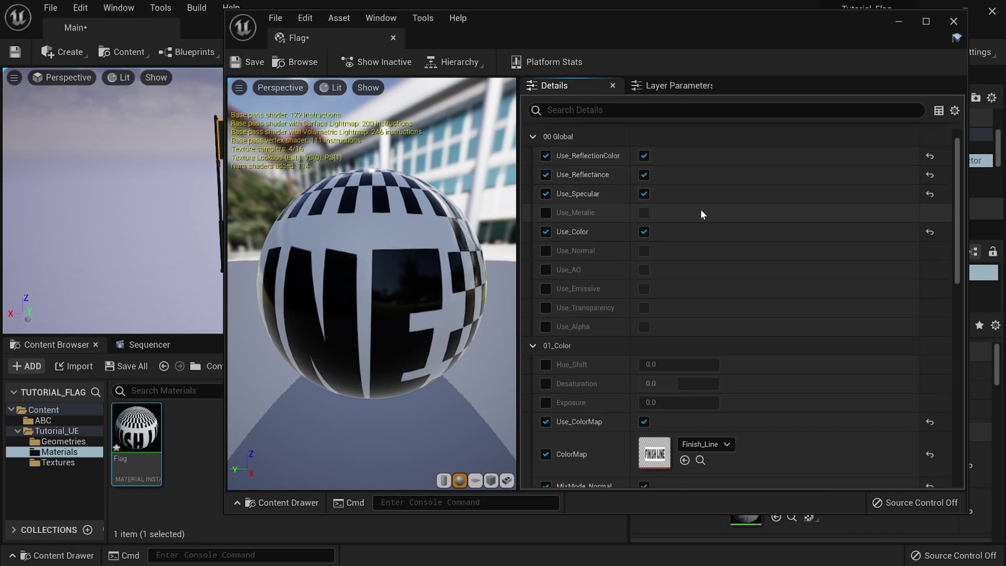
scroll(699, 211, "down", 6)
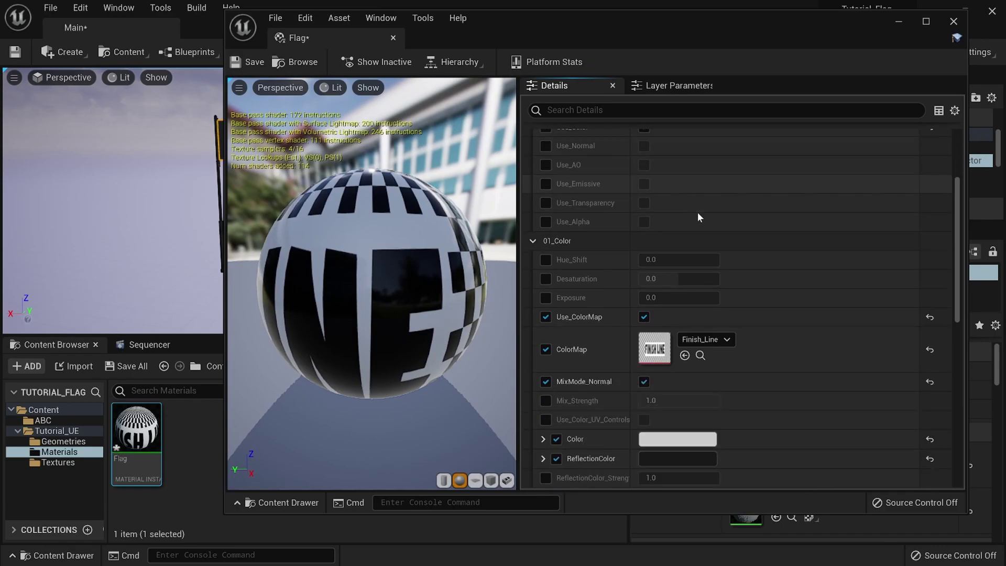
scroll(701, 255, "down", 2)
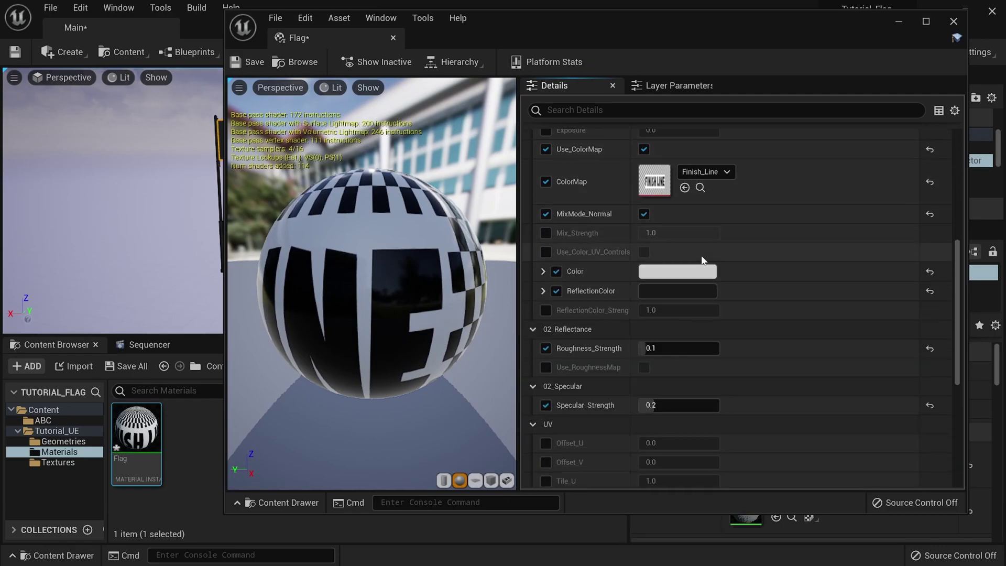
scroll(703, 292, "up", 10)
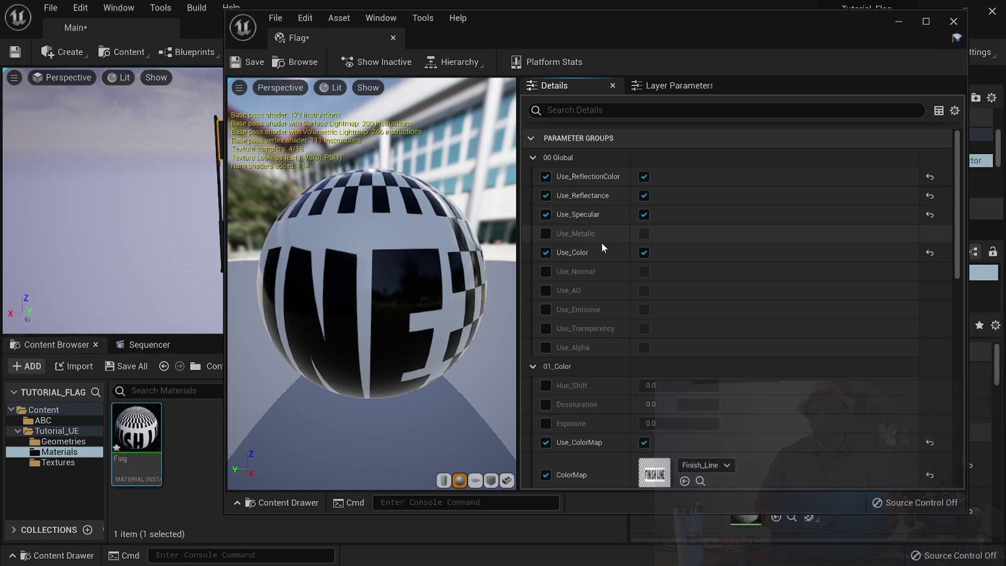
left_click(899, 24)
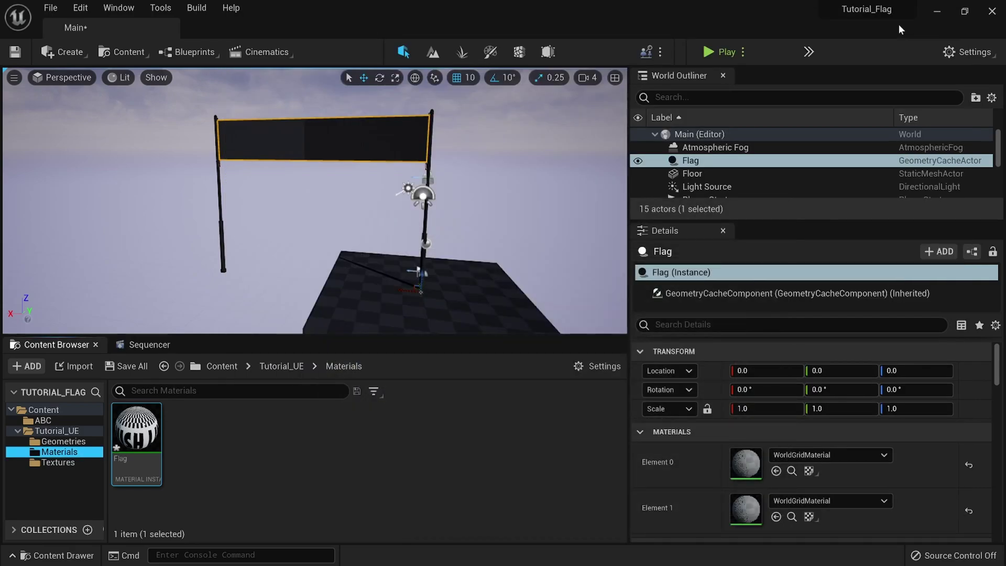
Apply the Flag material instance to the banner in the level.
left_click_drag(147, 429, 318, 141)
scroll(319, 142, "up", 5)
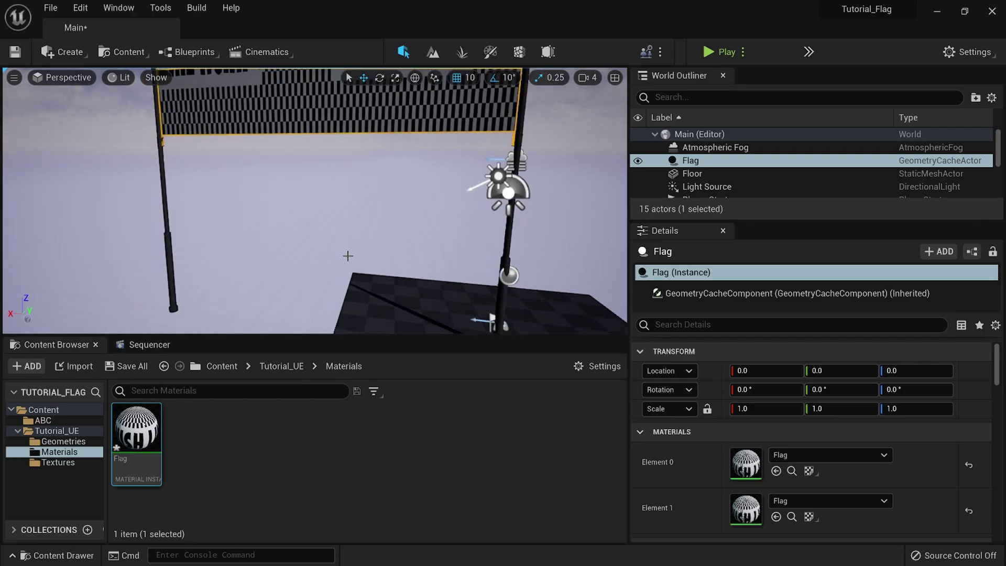
mouse_move(349, 243)
right_mouse_down()
mouse_move(348, 220)
mouse_move(318, 225)
mouse_move(346, 253)
right_mouse_up()
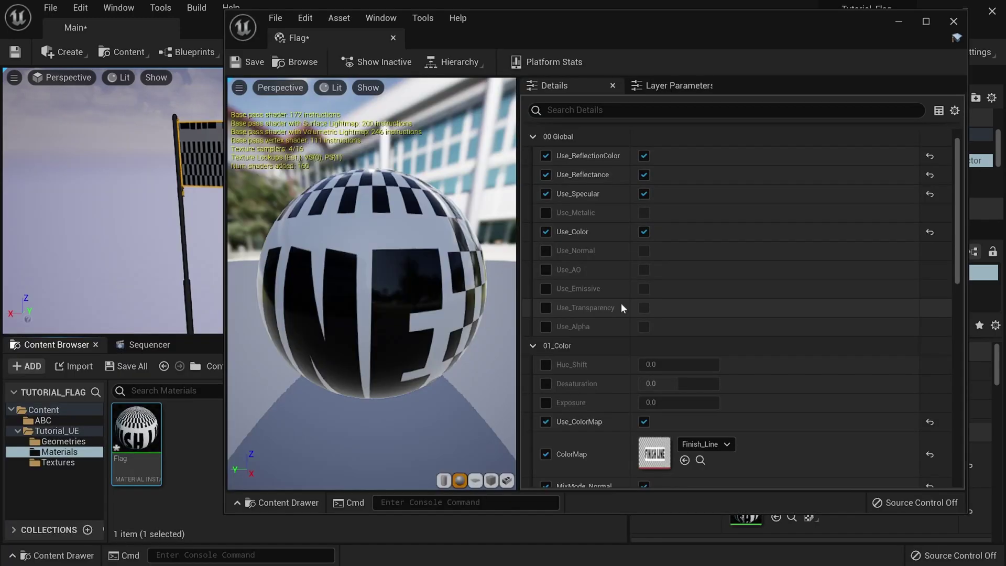
Enable the Offset_U, Offset_V, Tile_U and Tile_V overrides in the Flag material instance.
scroll(621, 303, "down", 5)
scroll(619, 306, "down", 6)
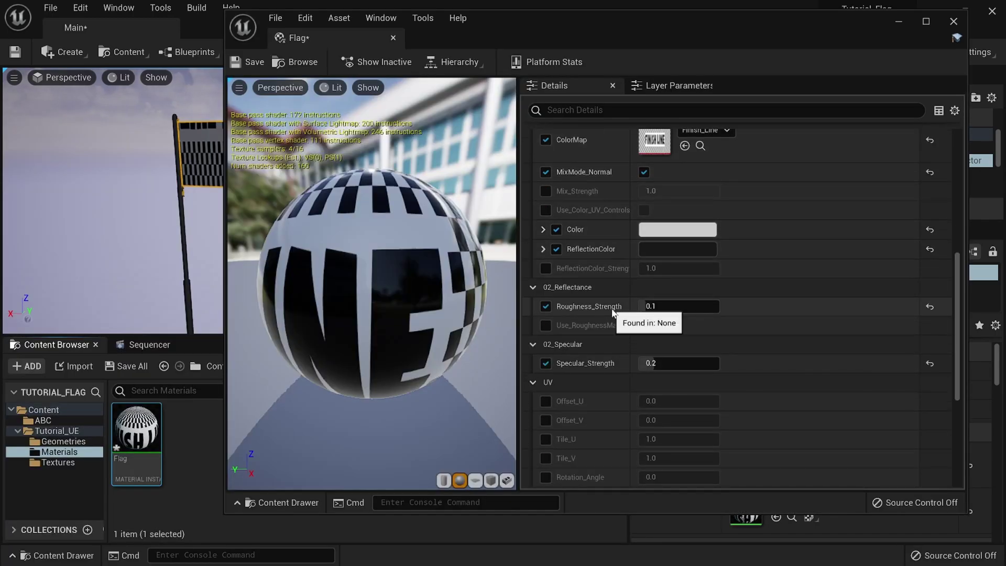
scroll(611, 312, "down", 1)
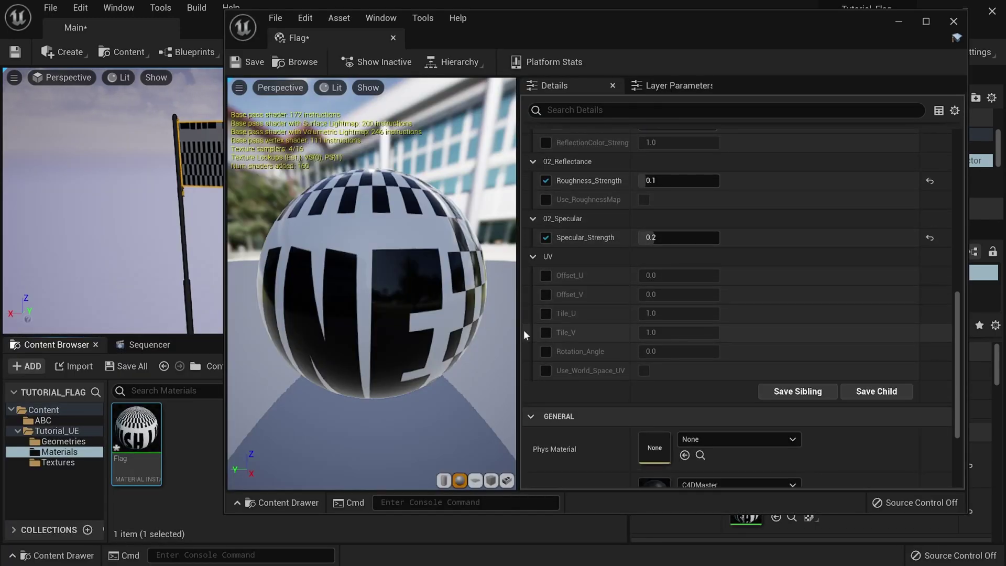
left_click(546, 275)
left_click(546, 294)
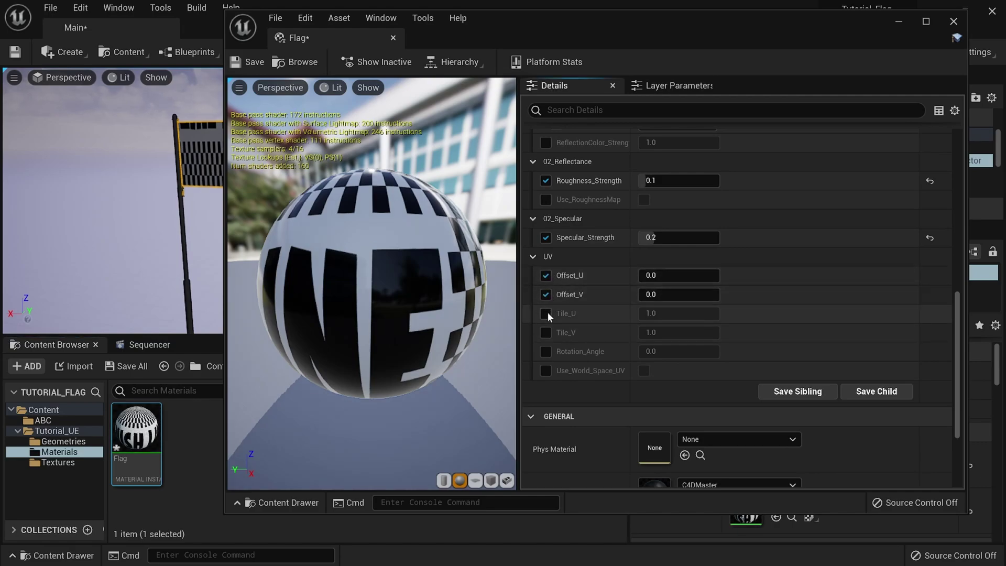
left_click(546, 313)
left_click(547, 330)
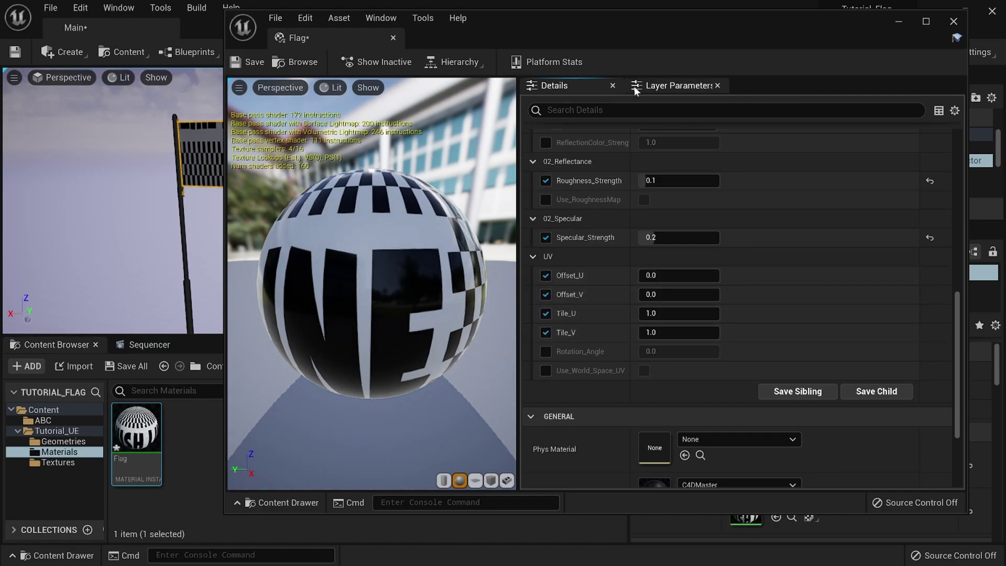
With the banner in view, shift Offset_U to about 0.0864 and set Tile_U to 0.5 and Tile_V to 1.5.
left_click_drag(509, 33, 759, 45)
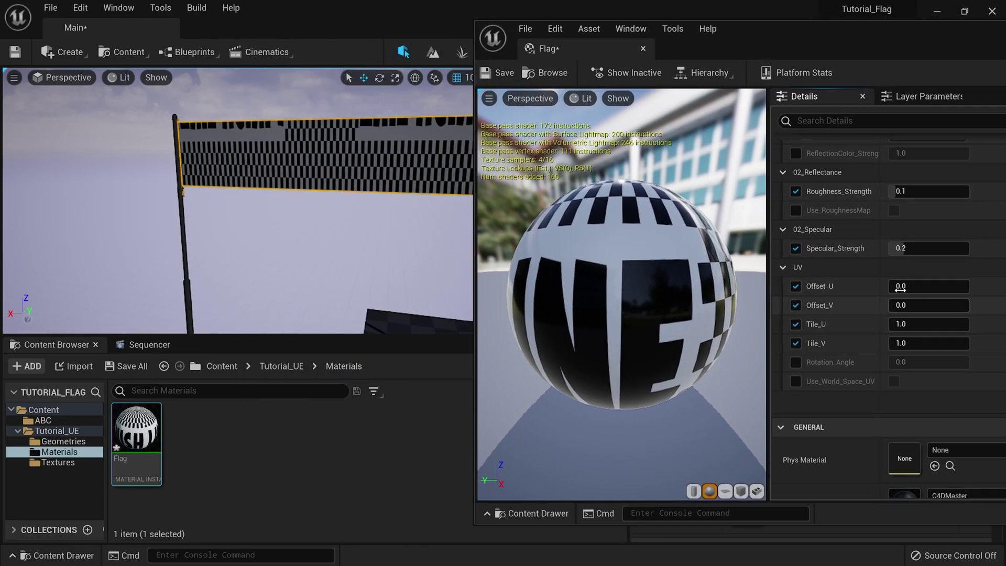
mouse_move(901, 286)
left_mouse_down()
mouse_move(930, 286)
mouse_move(907, 287)
left_mouse_up()
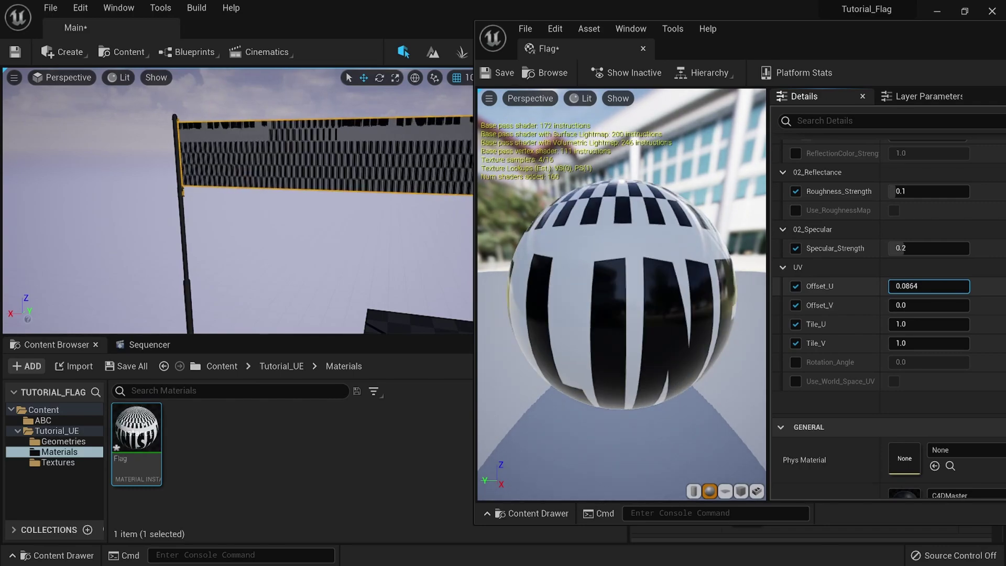
mouse_move(902, 324)
left_mouse_down()
mouse_move(913, 324)
mouse_move(899, 323)
left_mouse_up()
left_click(914, 326)
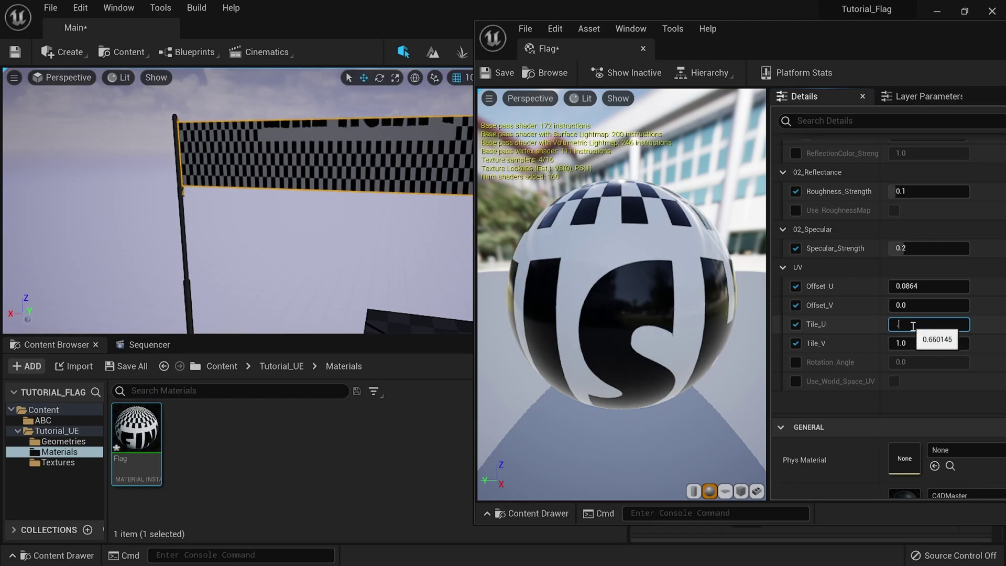
type("0.5")
key("Return")
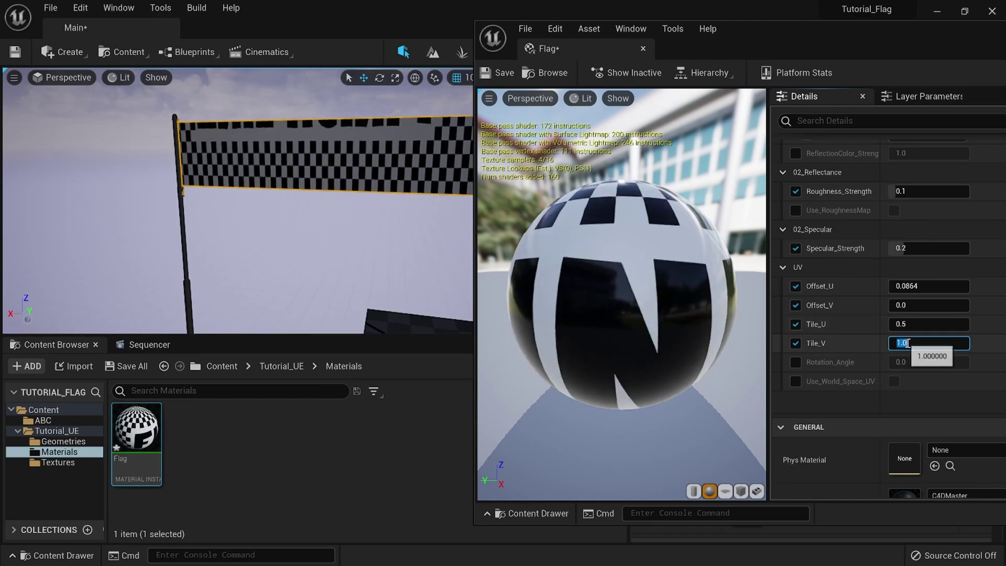
left_click(908, 343)
type("1.5")
key("Return")
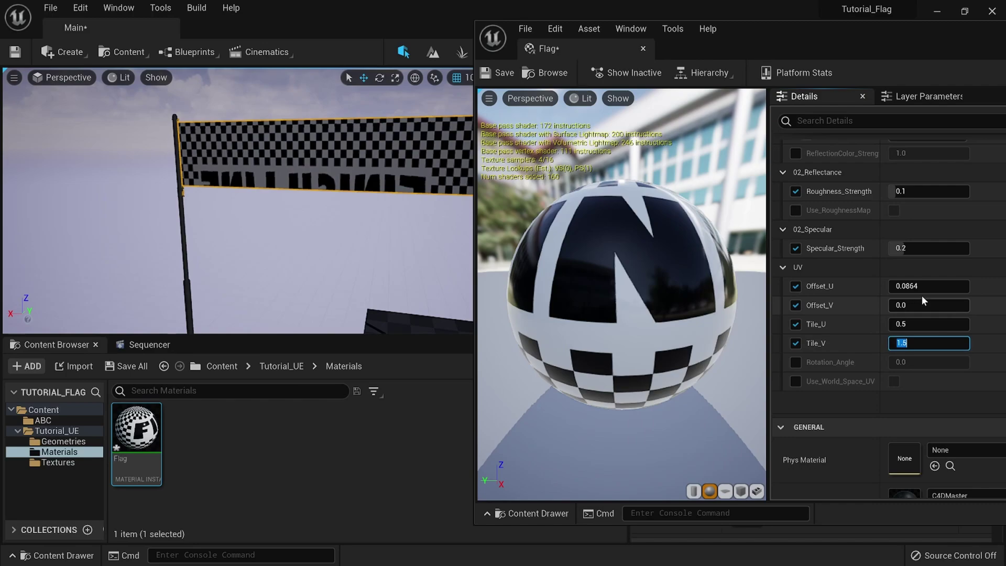
Center the FINISH LINE texture on the banner with Offset_U about -0.1472 and Offset_V about -0.2208, and save the material instance.
left_click_drag(929, 286, 846, 267)
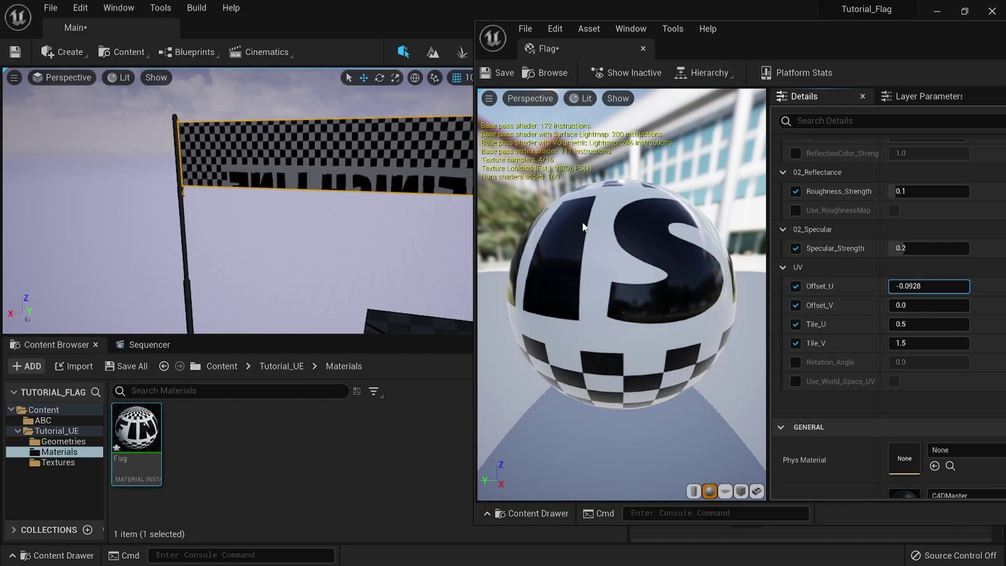
right_click_drag(386, 187, 386, 187)
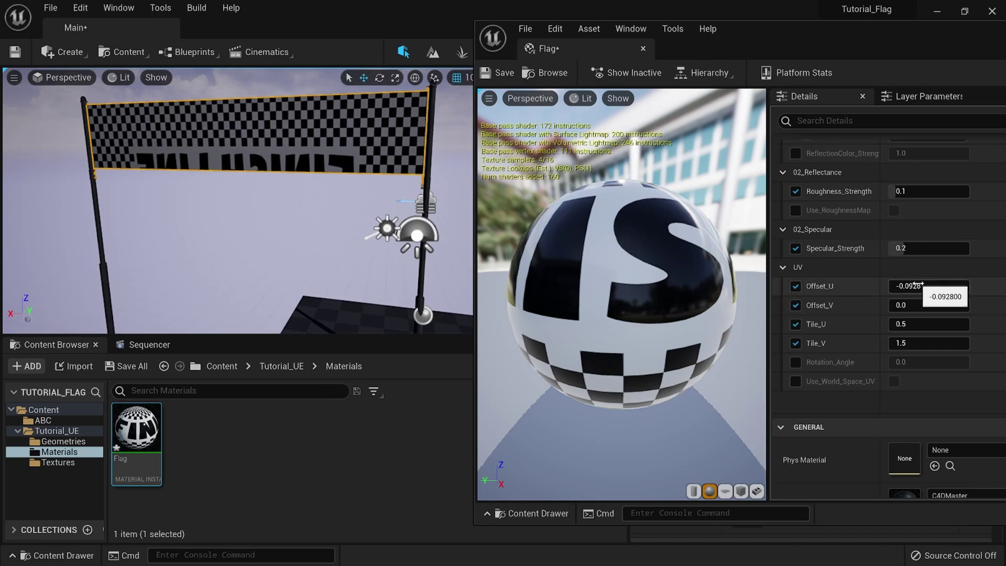
left_click_drag(916, 286, 891, 305)
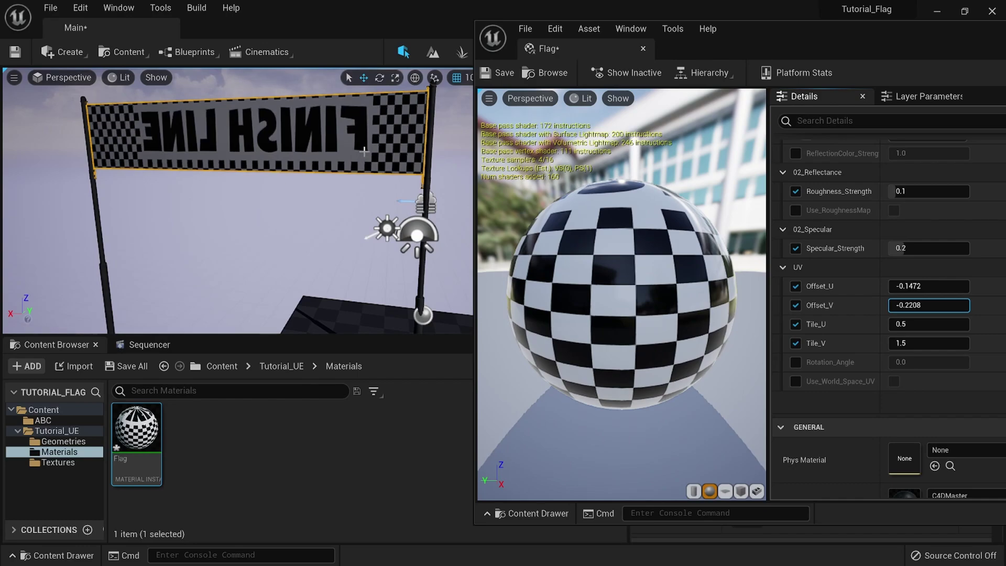
left_click(493, 75)
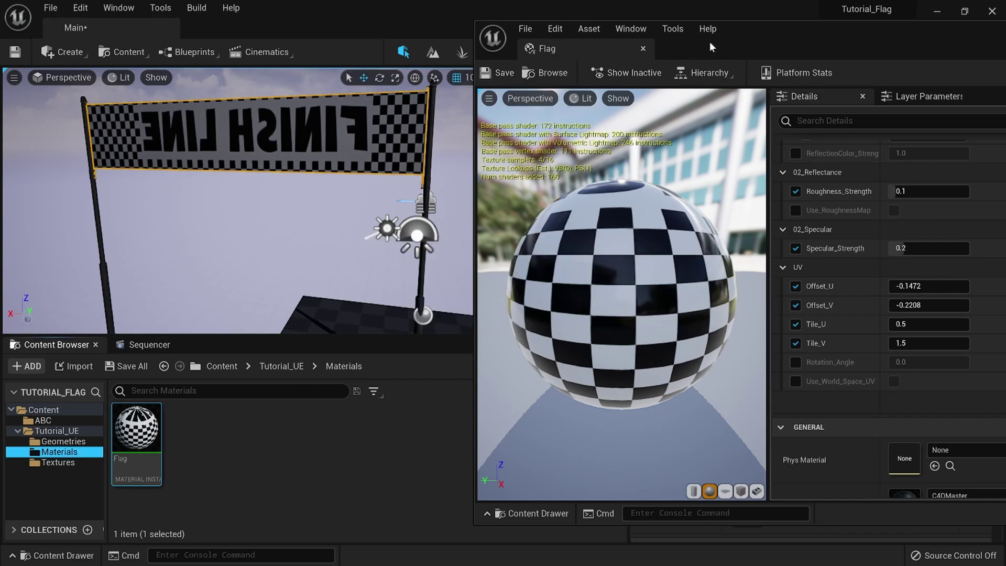
double_click(650, 30)
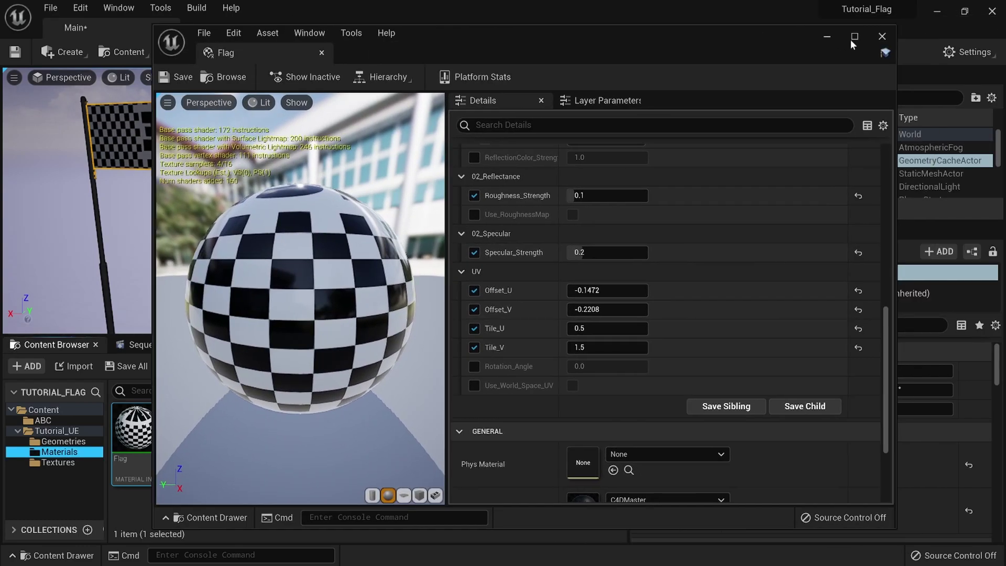
Reset the Light Source's location and rotation, and rotate it to about 17.69° in Y and 254° in Z to light the banner's front.
left_click(872, 35)
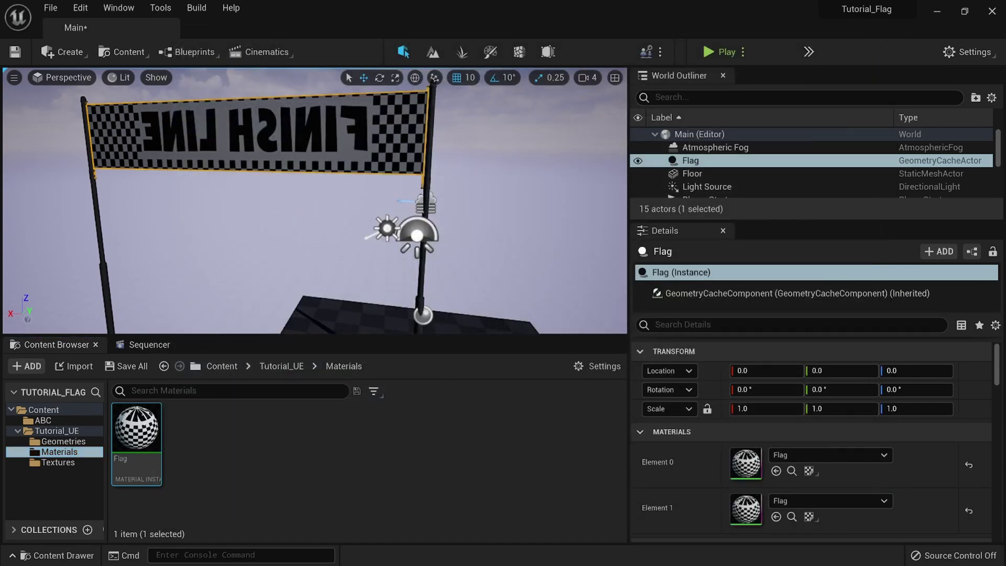
left_click_drag(603, 174, 409, 176, "alt")
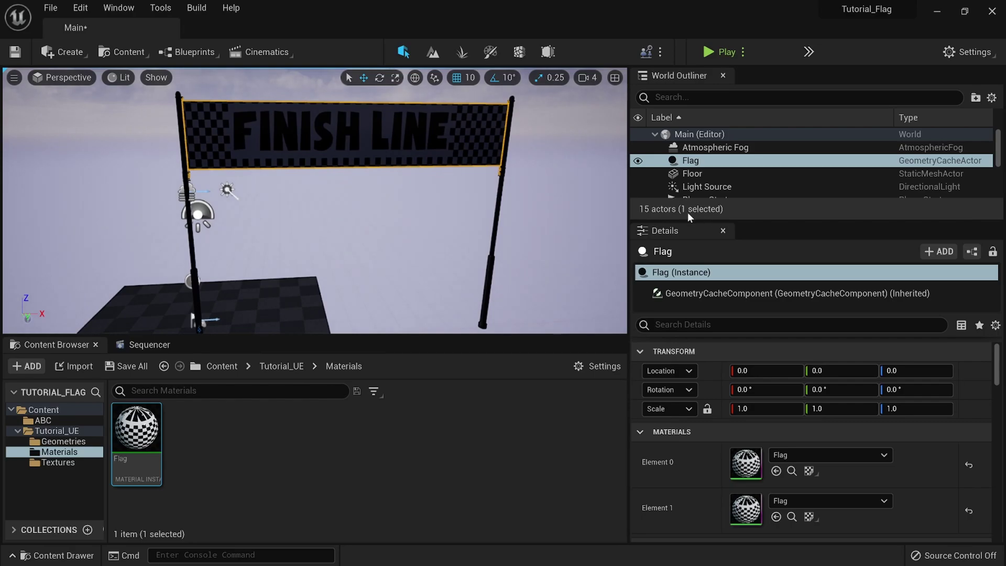
mouse_move(744, 222)
left_mouse_down()
mouse_move(744, 241)
mouse_move(751, 215)
left_mouse_up()
left_click(708, 187)
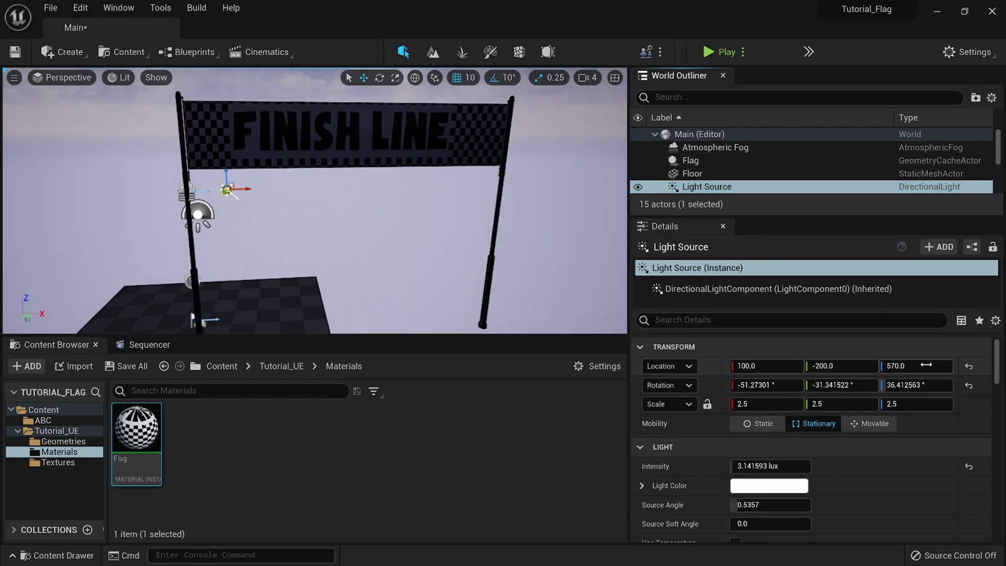
left_click(969, 366)
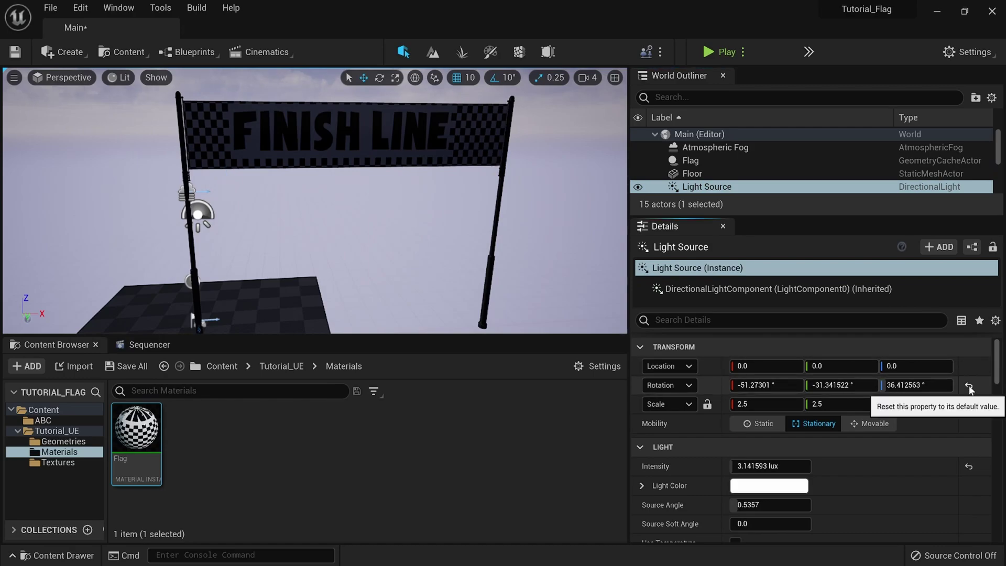
left_click(970, 385)
left_click_drag(902, 386, 966, 386)
left_click_drag(838, 385, 863, 385)
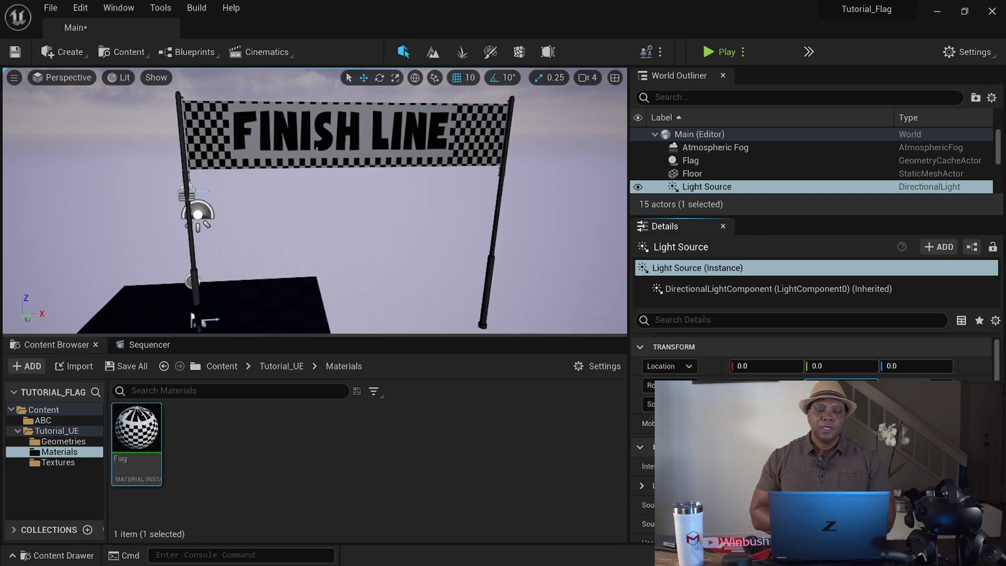
Add a level sequence named NewLevelSequence and save it in the Content folder.
left_click(265, 48)
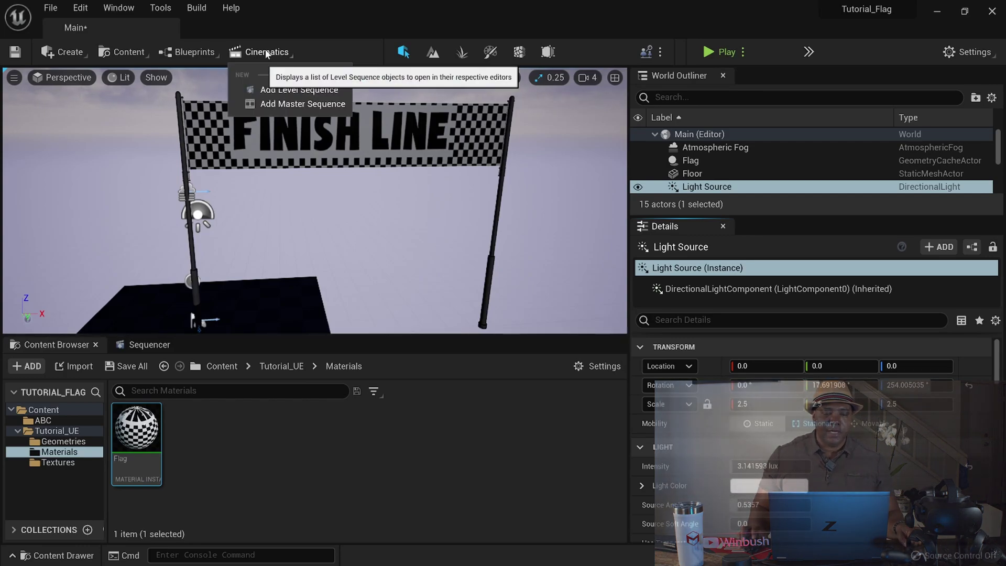
left_click(293, 90)
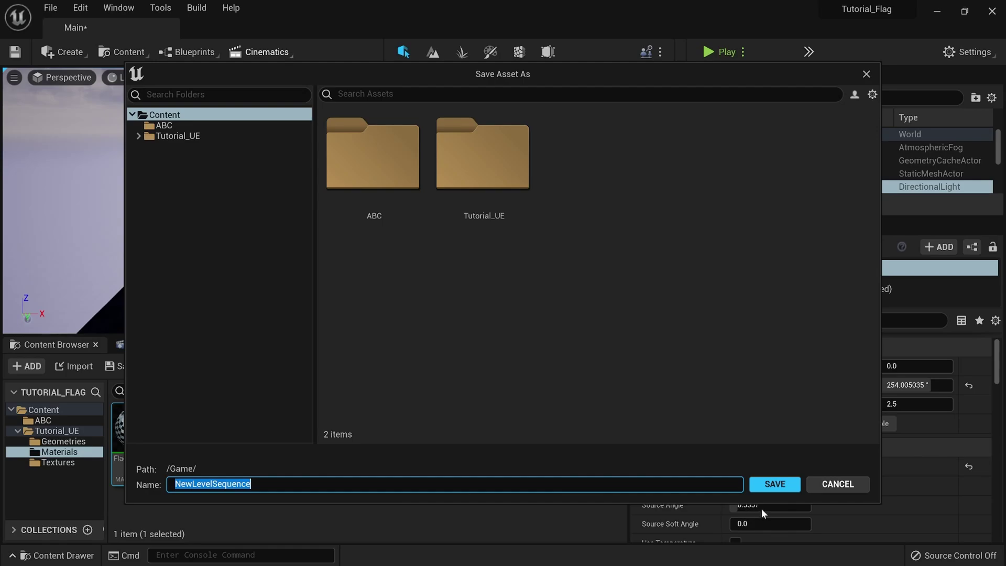
left_click(775, 489)
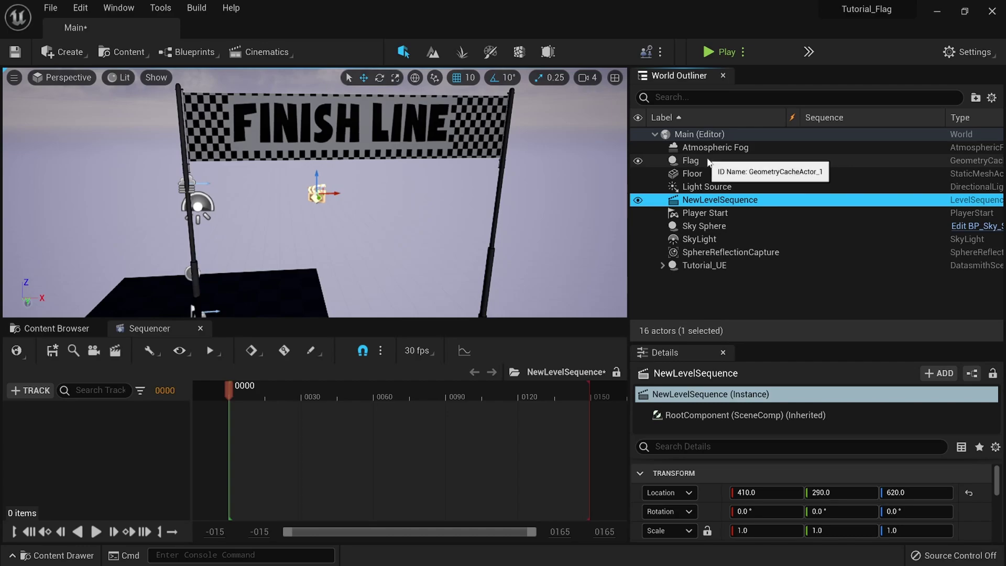
Add the Flag actor to the level sequence, and scrub the timeline to check for animation before returning to frame 0.
left_click(702, 162)
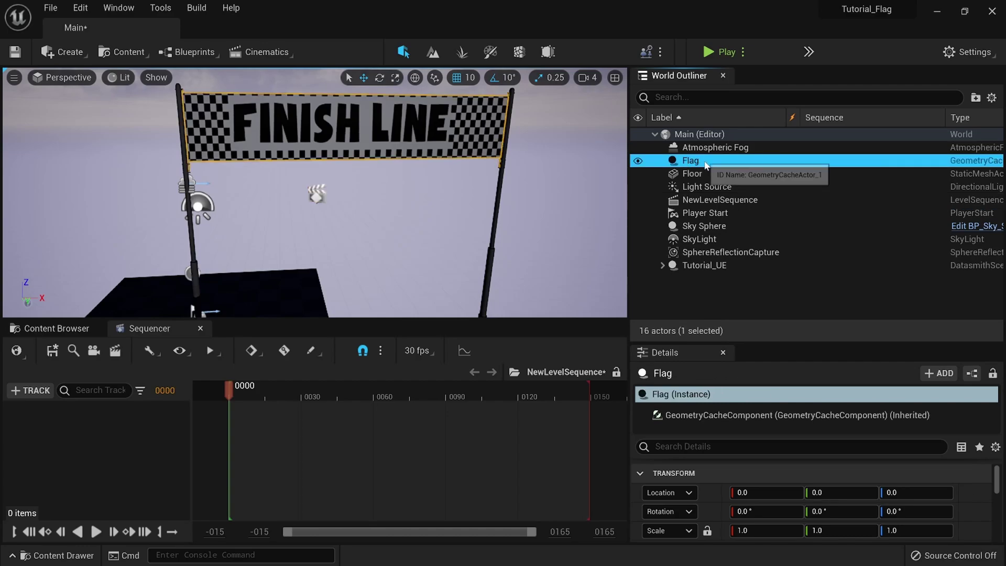
left_click_drag(705, 166, 294, 377)
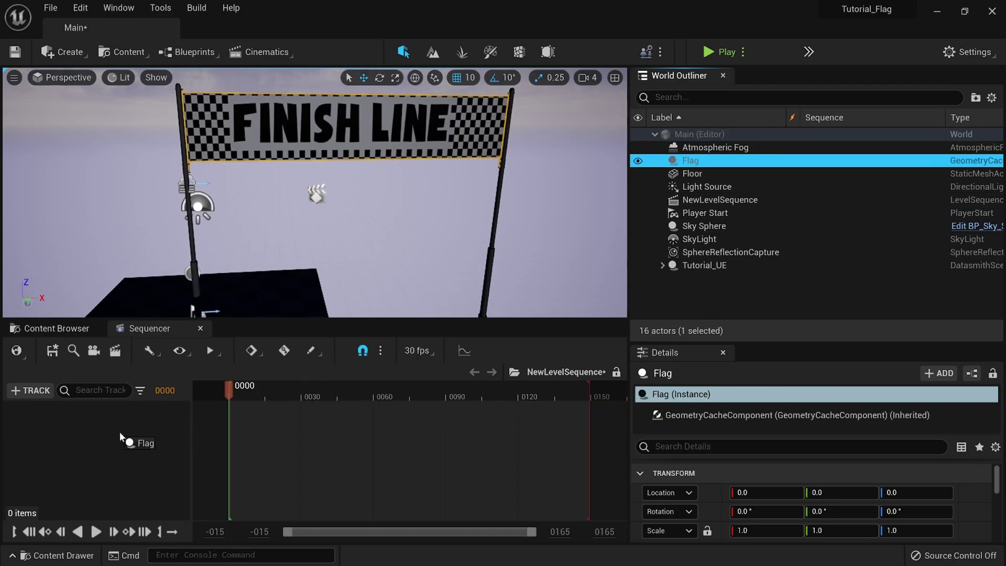
left_click_drag(95, 442, 94, 441)
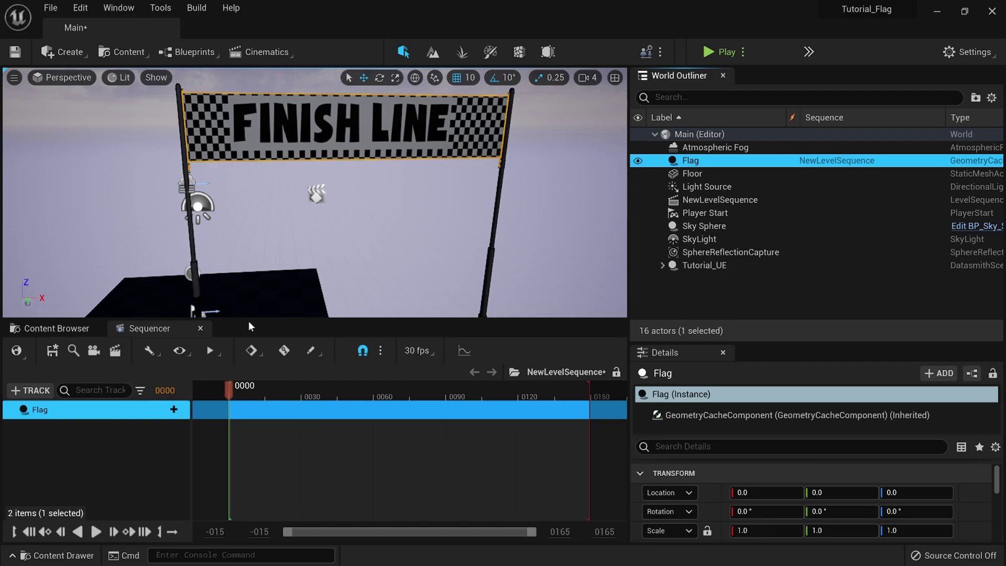
left_click_drag(248, 319, 244, 298)
left_click_drag(238, 368, 297, 372)
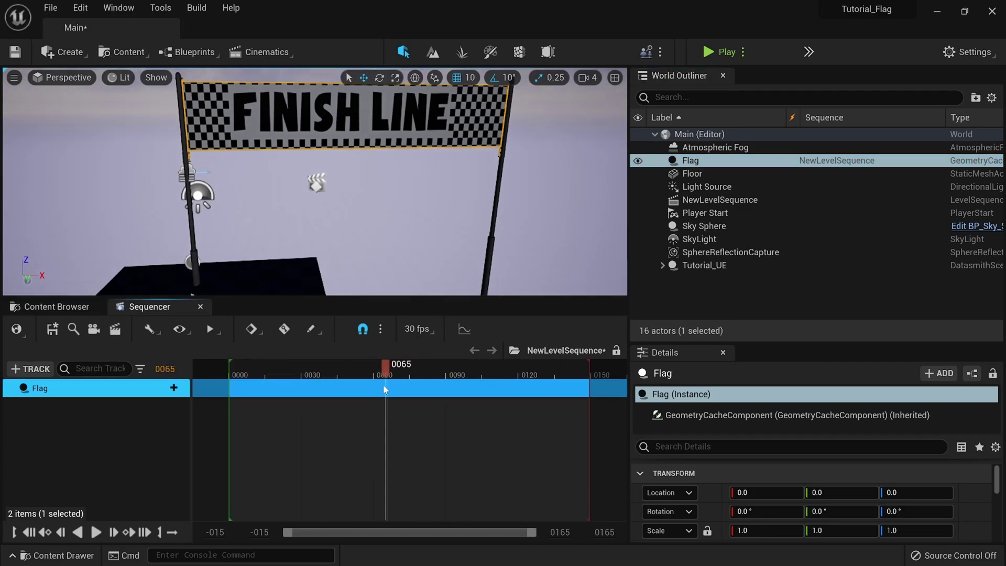
left_click_drag(384, 389, 272, 376)
left_click(29, 533)
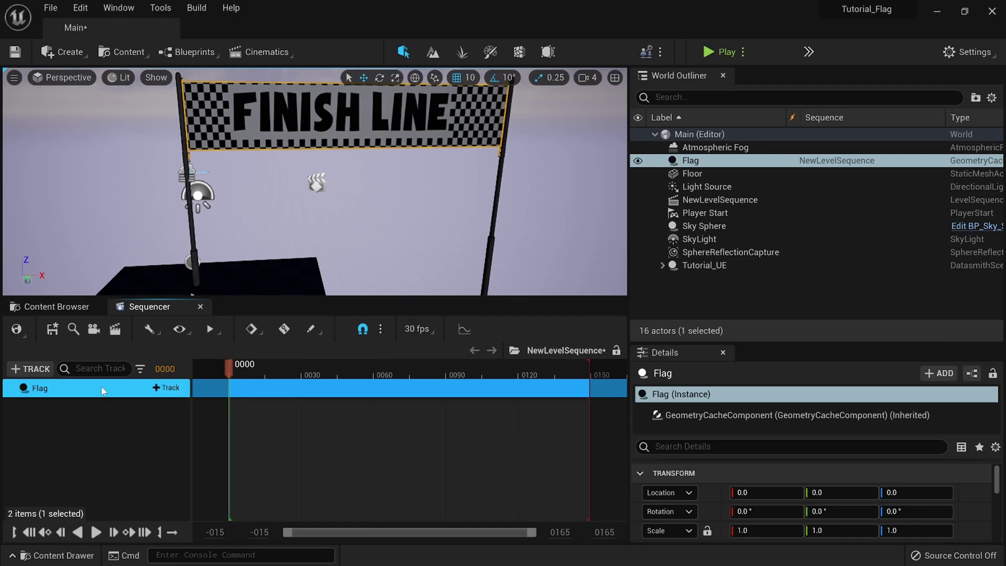
Add a Geometry Cache track to Flag in the sequence and preview the banner's animation.
left_click(169, 389)
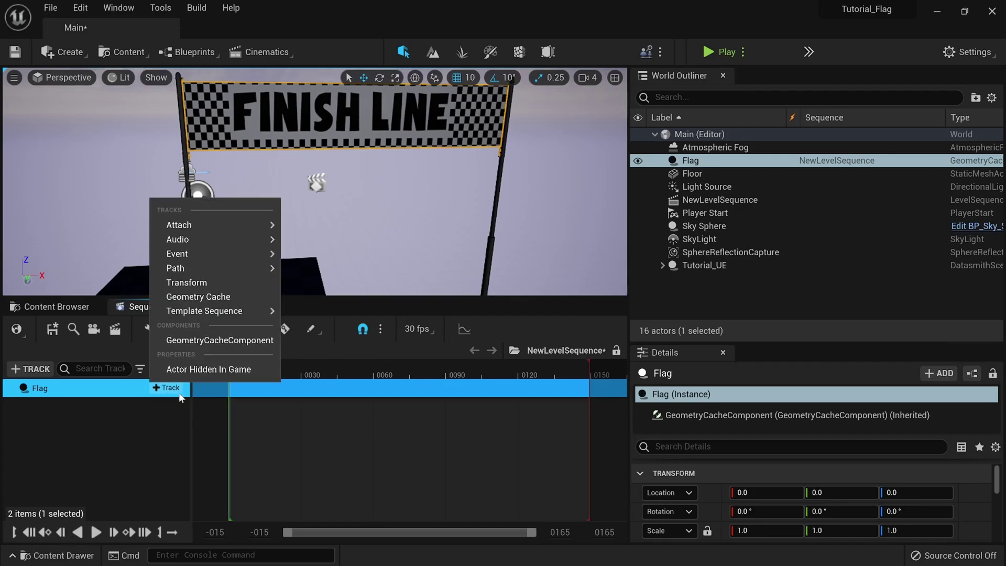
left_click(200, 296)
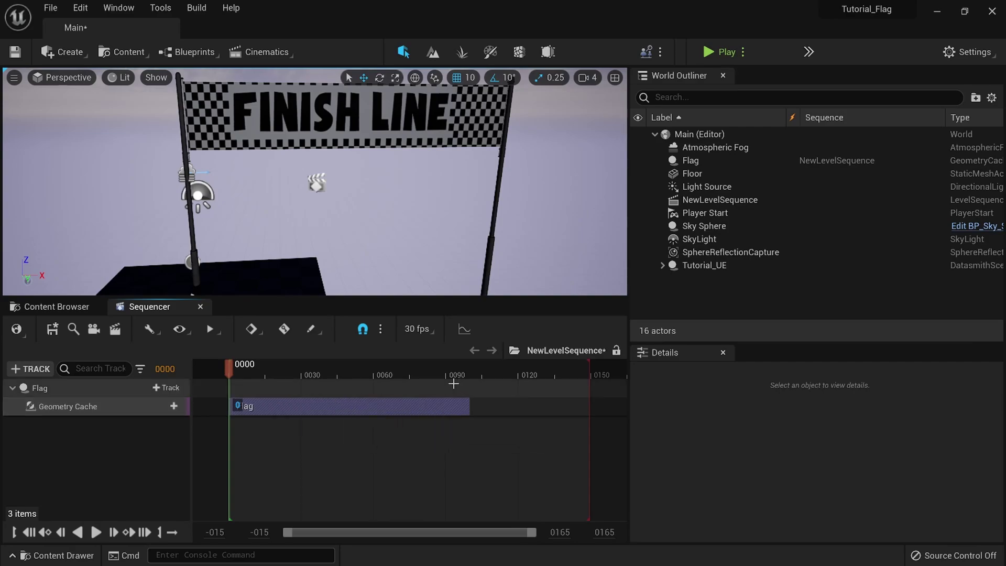
left_click(100, 535)
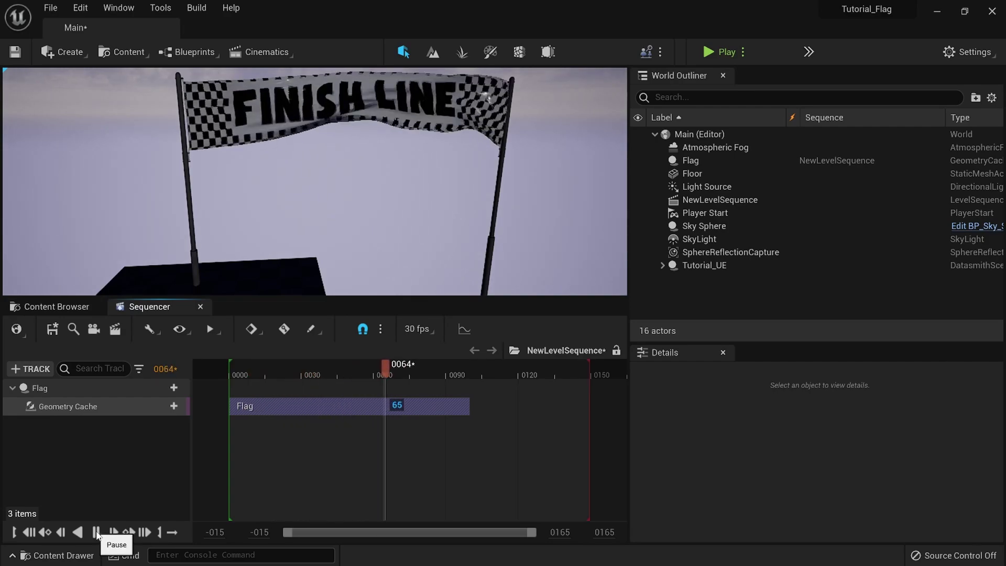
left_click(96, 532)
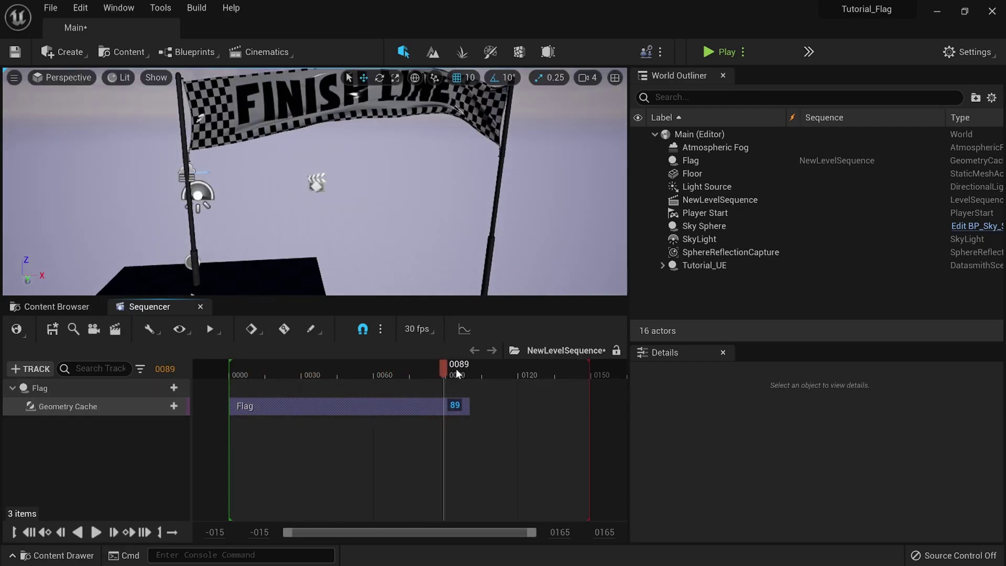
Set the sequence's playback end to frame 100, and play the flag animation in a loop in an enlarged viewport.
left_click_drag(446, 384, 470, 383)
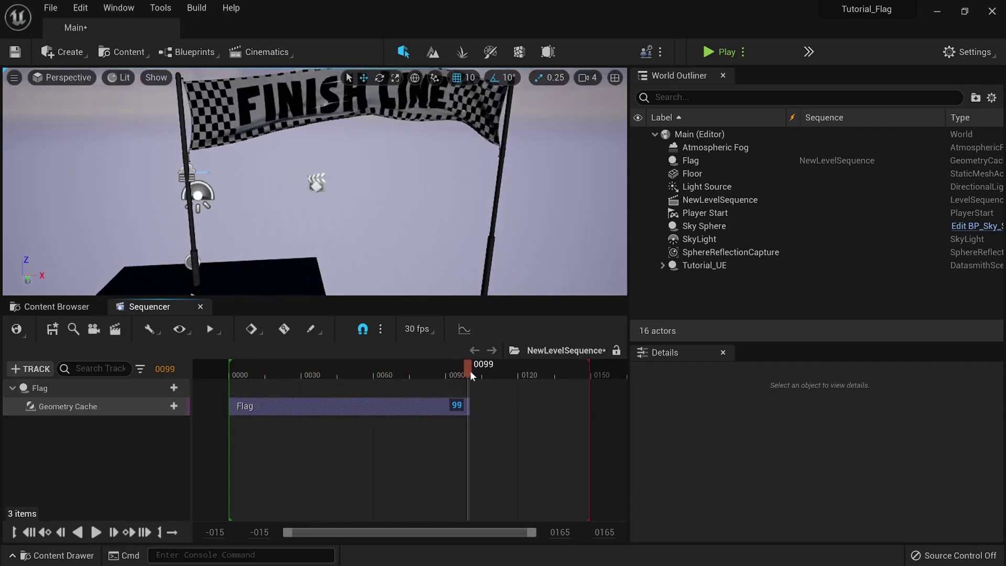
left_click(160, 533)
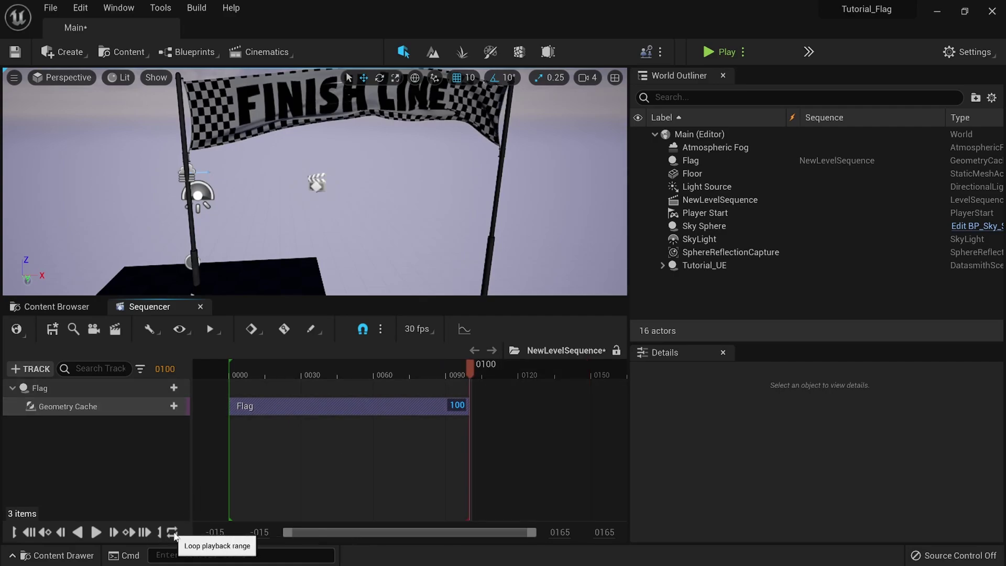
left_click(96, 532)
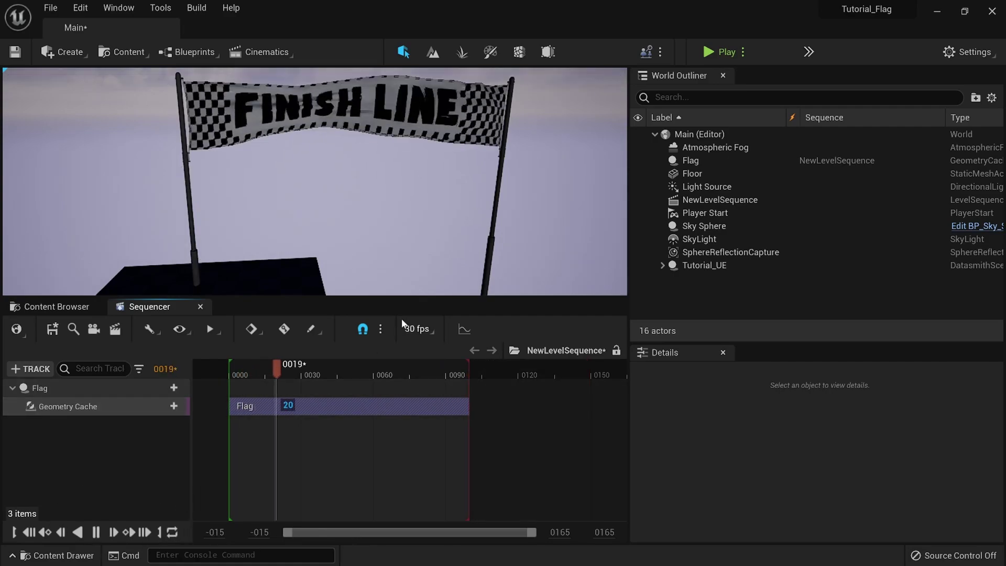
left_click_drag(411, 298, 411, 411)
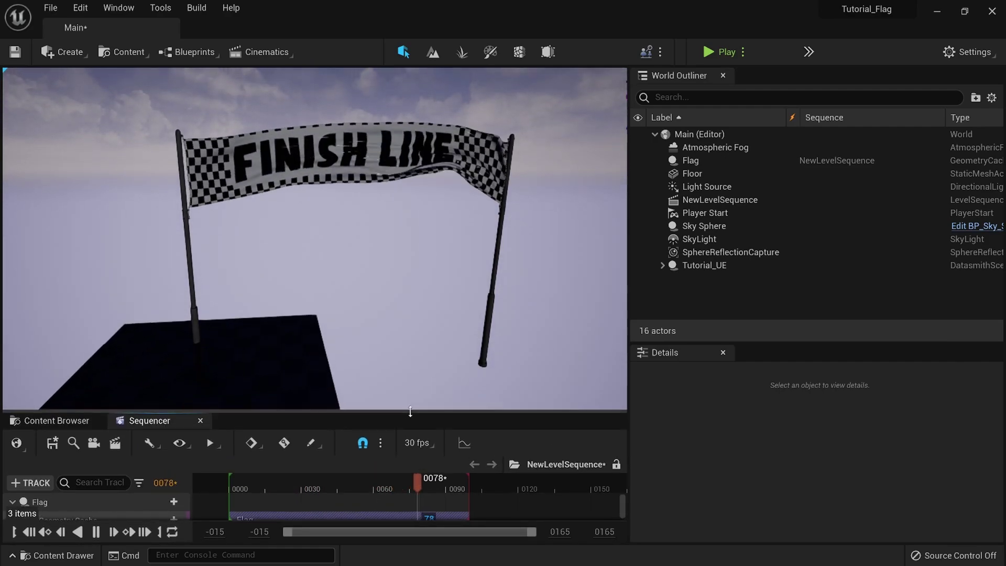